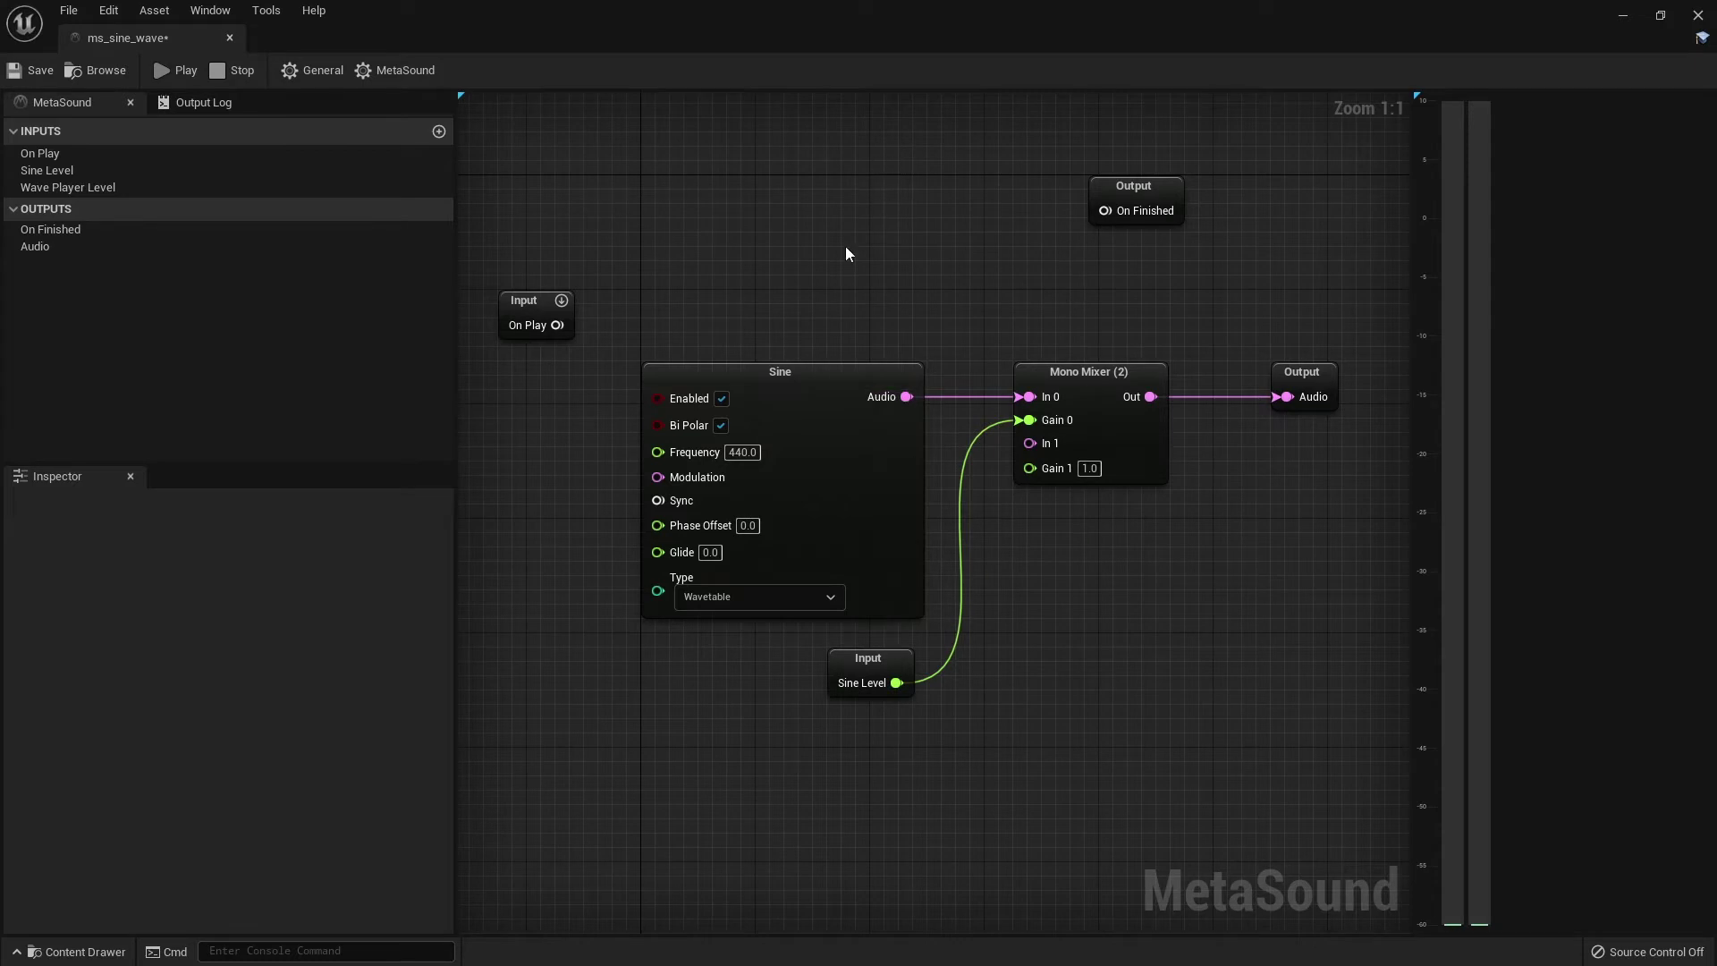
Step: Add a Wave Player node to the graph and place it below the Sine node
click(885, 660)
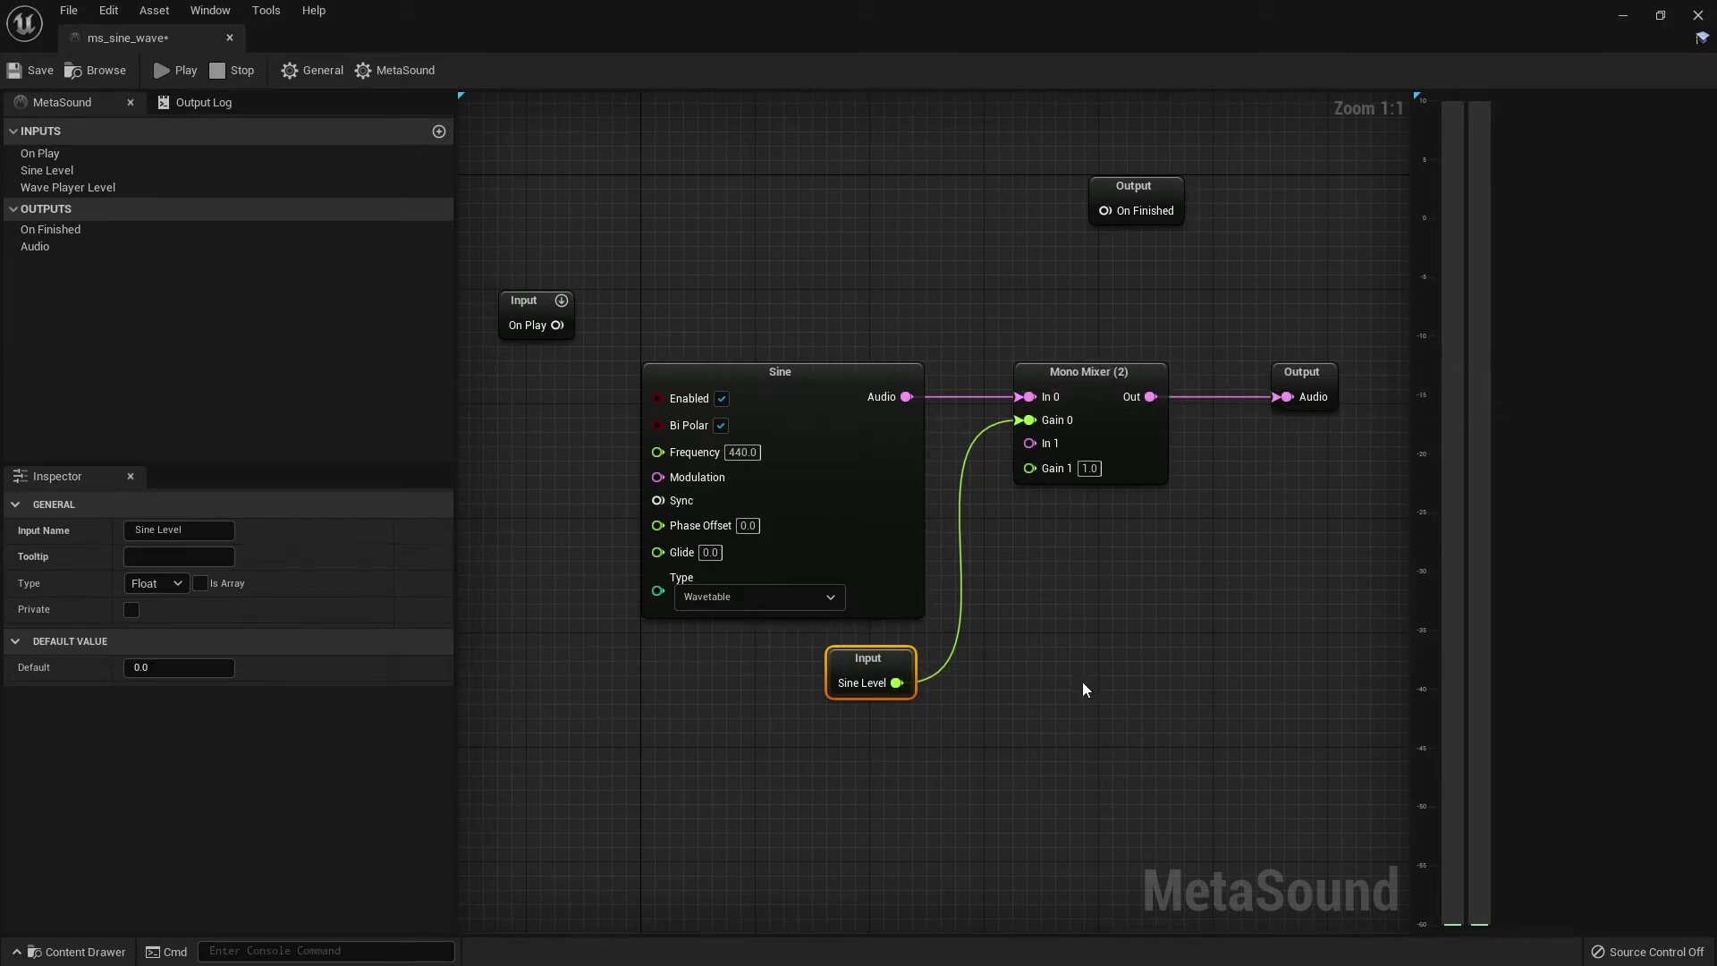
right_drag(1083, 690, 1078, 617)
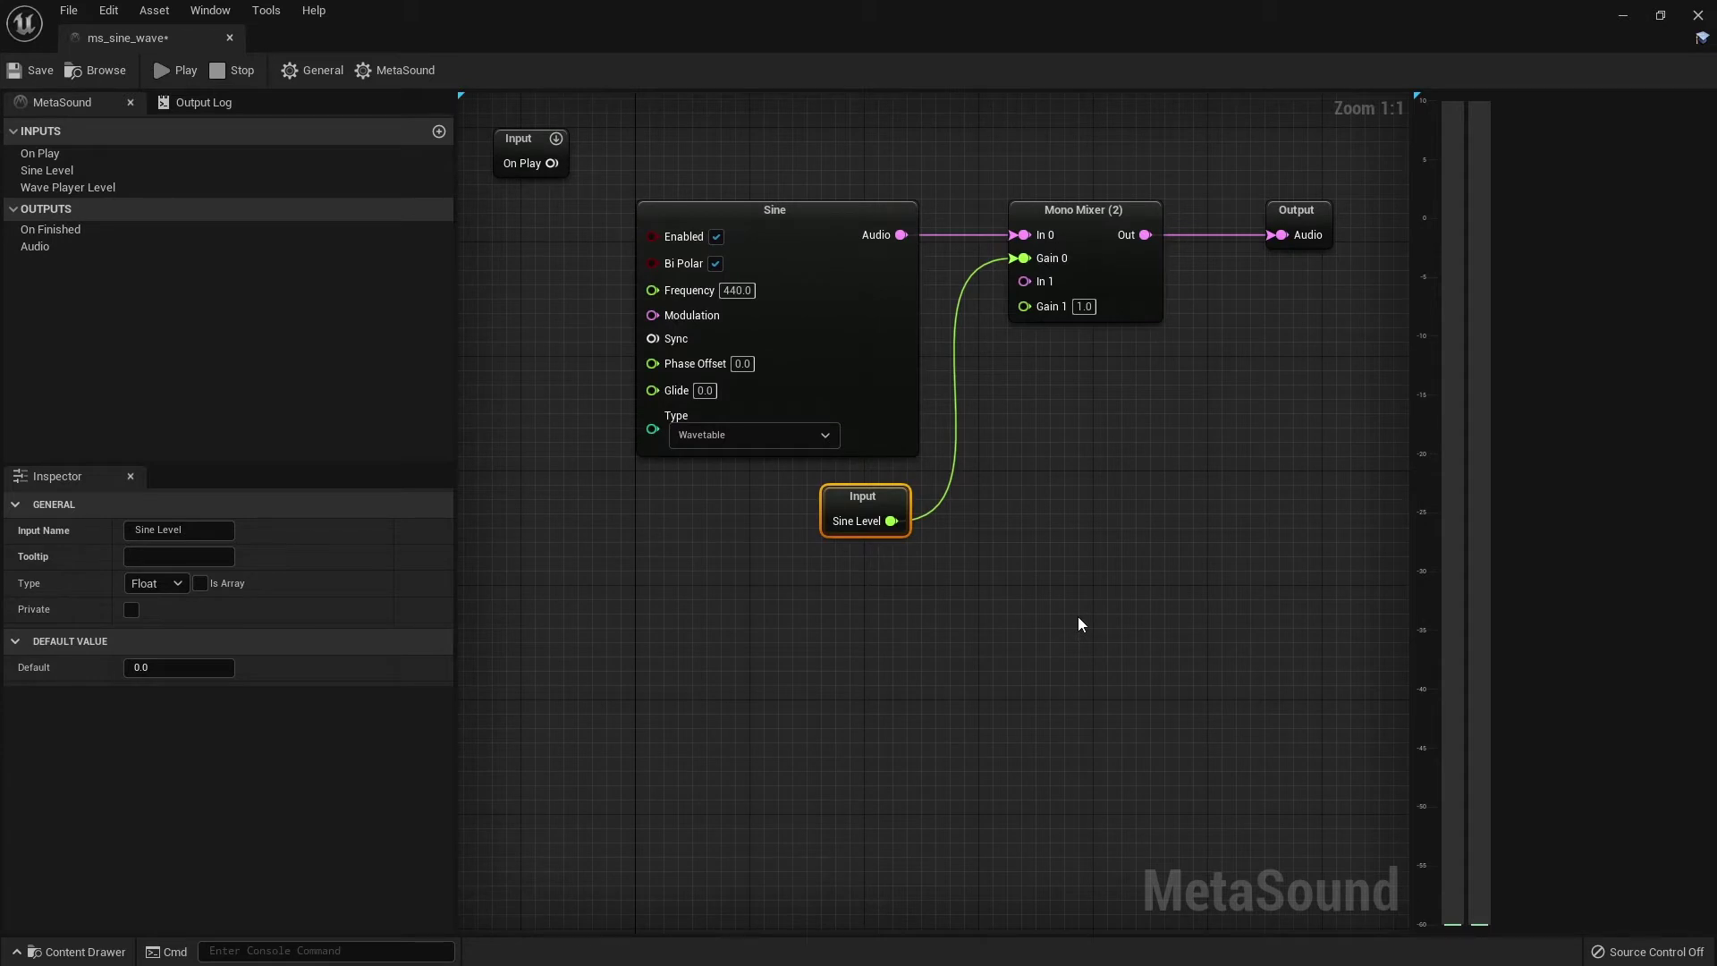
click(742, 626)
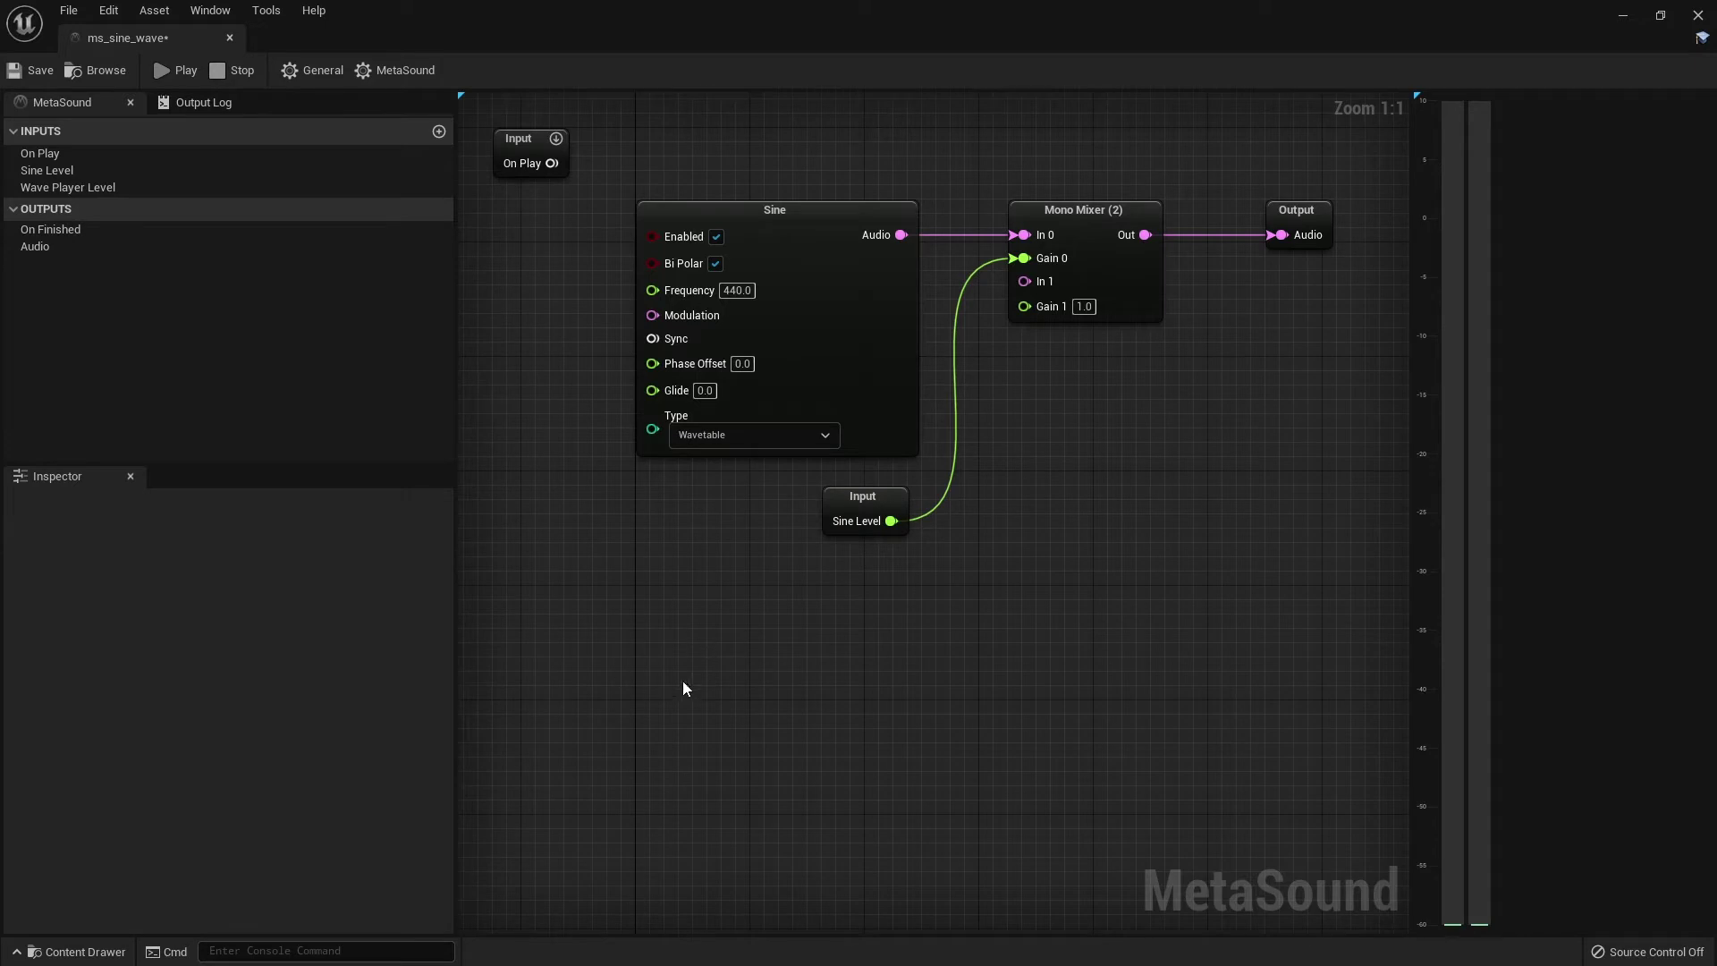
right_click(703, 640)
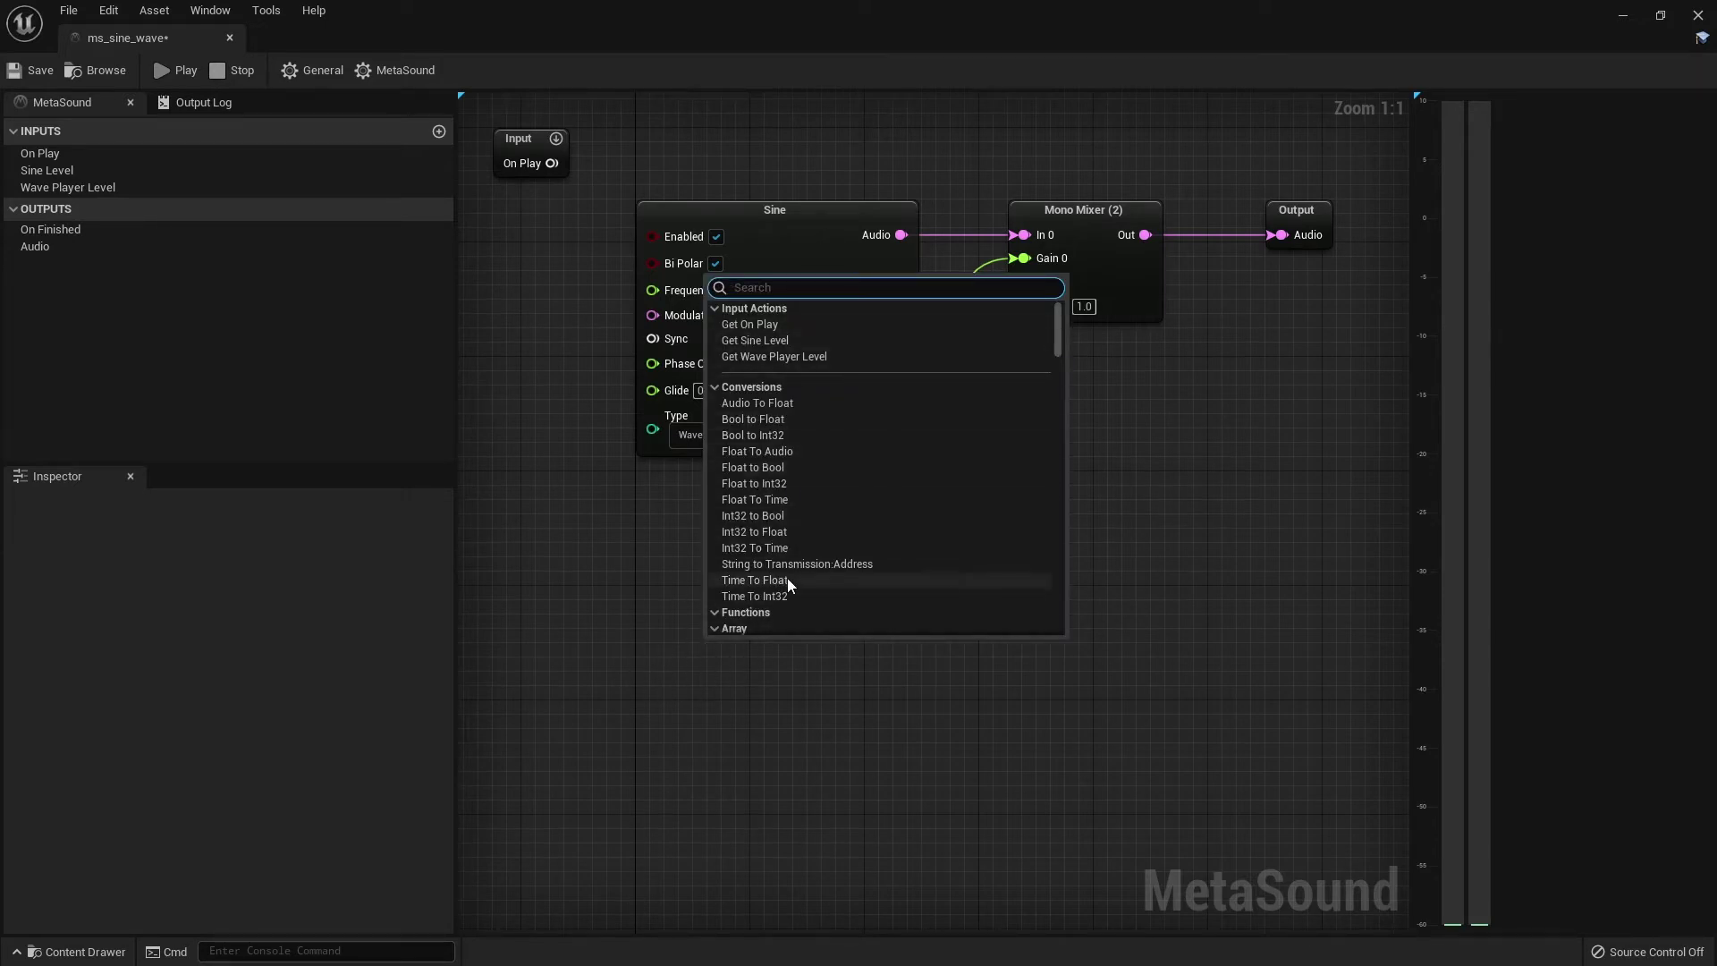
text(wave)
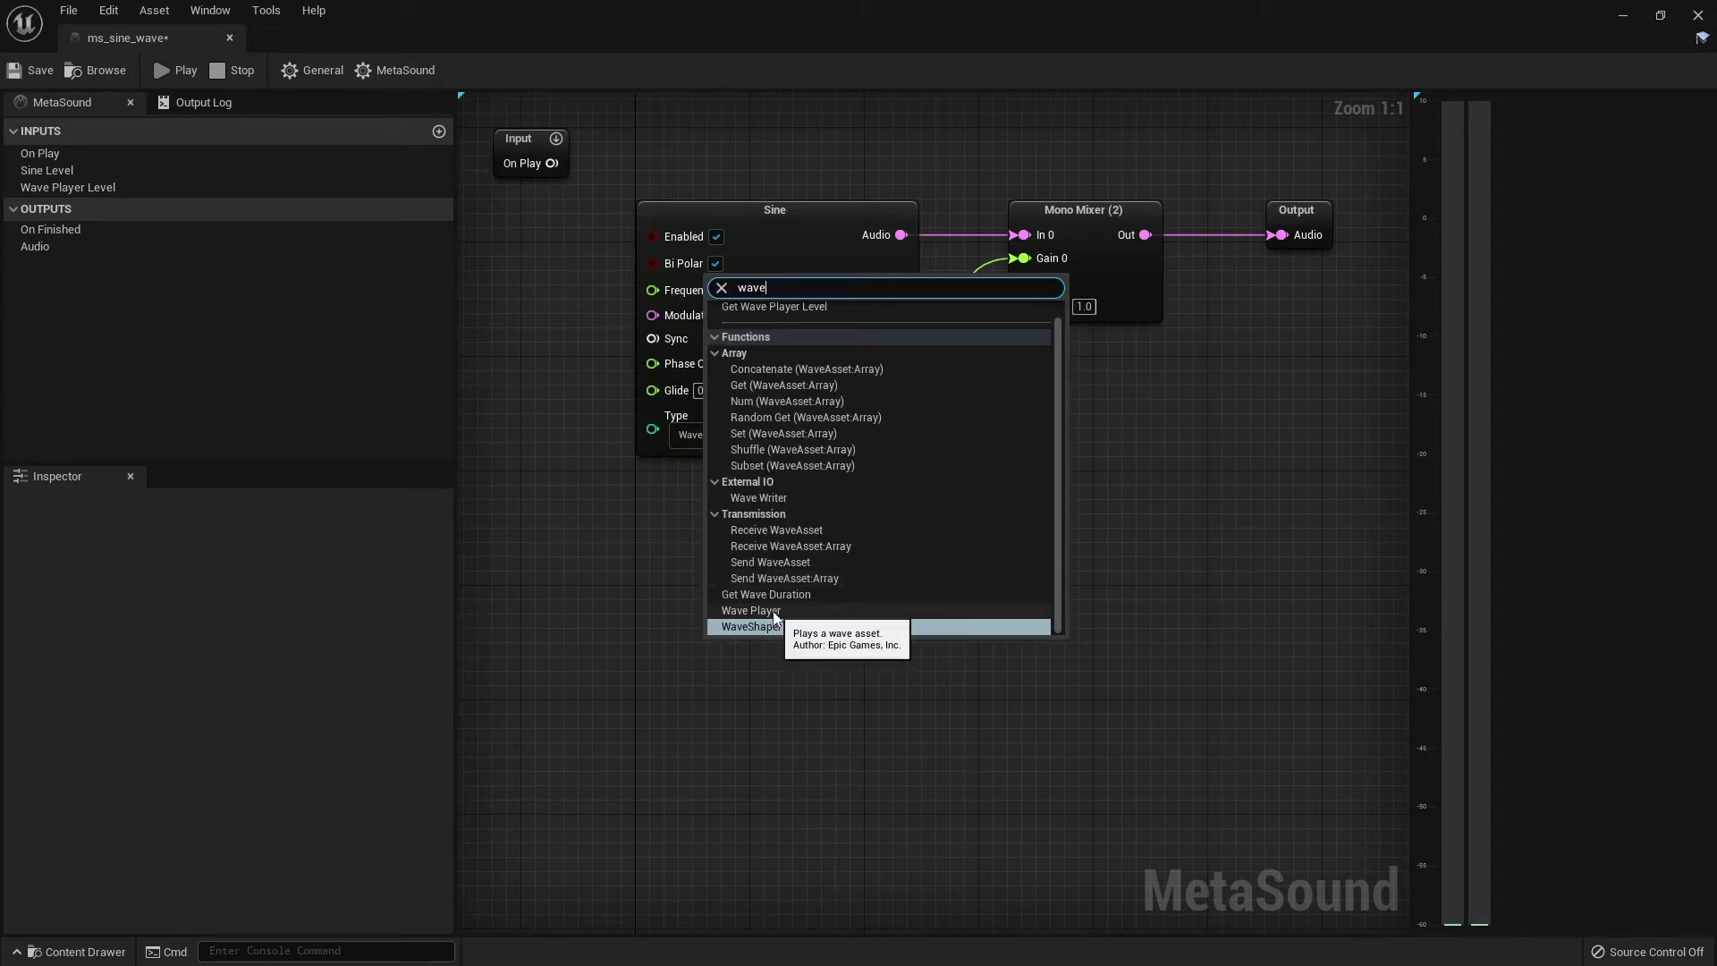
click(772, 610)
drag(907, 652, 823, 607)
Step: Add a Stereo Mixer (2) fed by the Wave Player's Out Left and Out Right, and place it beside the player
scroll(974, 651, down, 1)
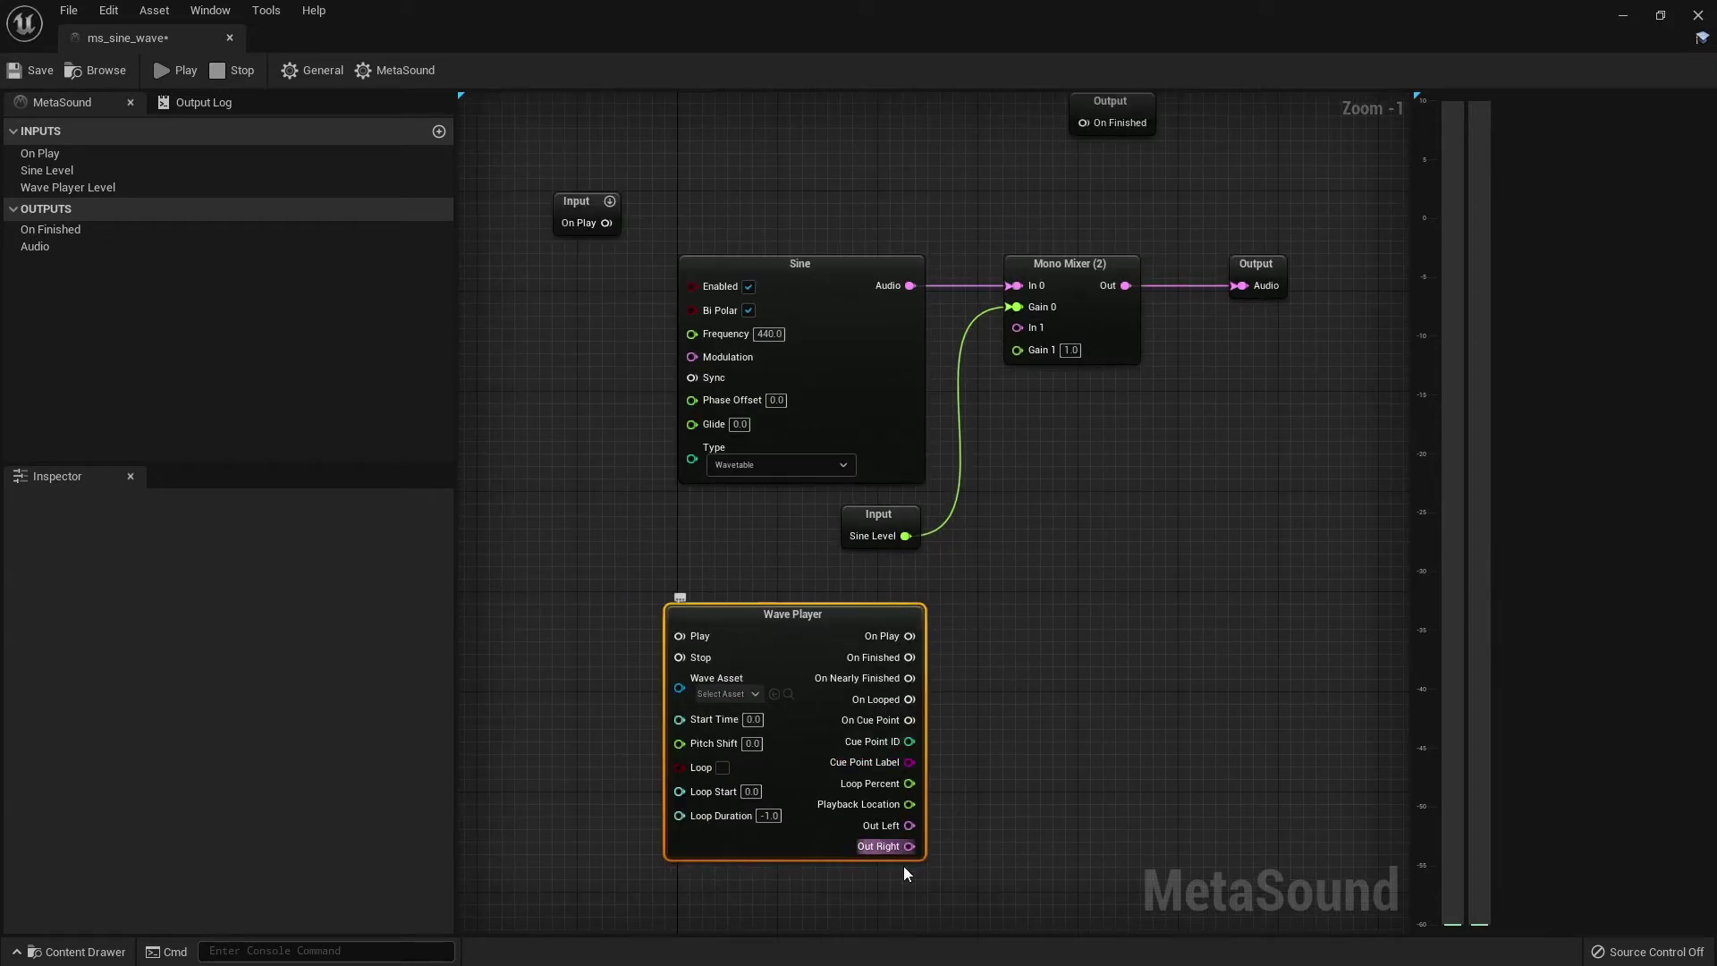
scroll(903, 864, down, 1)
scroll(896, 782, up, 2)
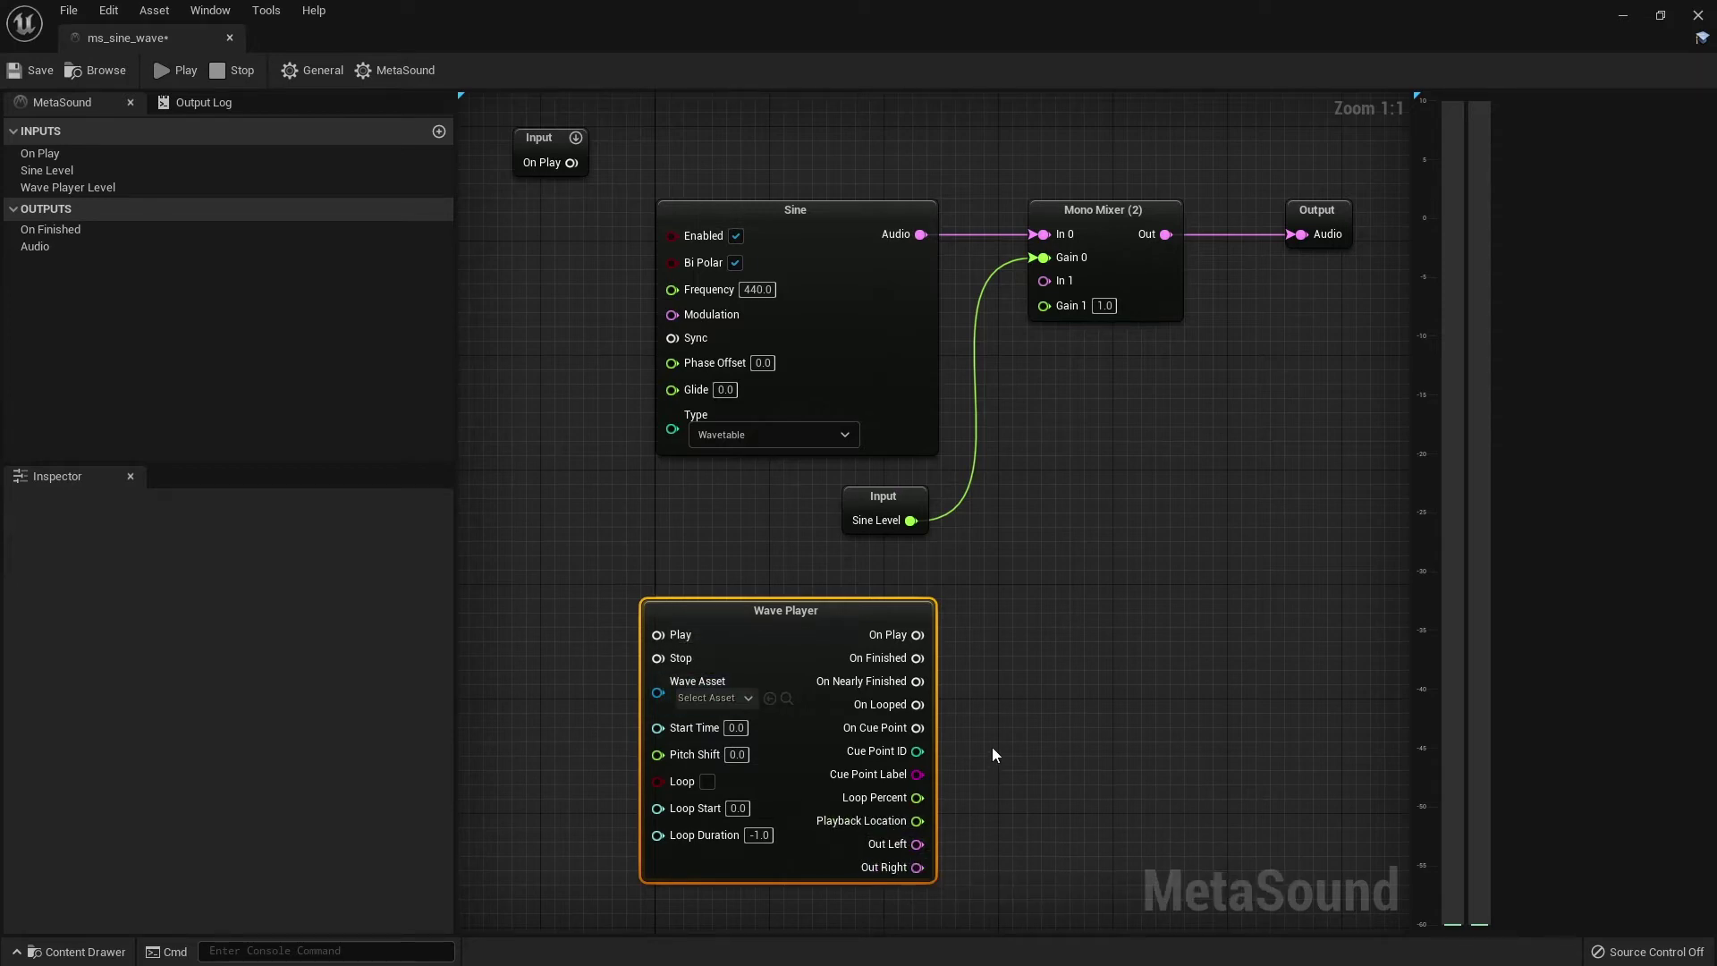
scroll(992, 749, down, 1)
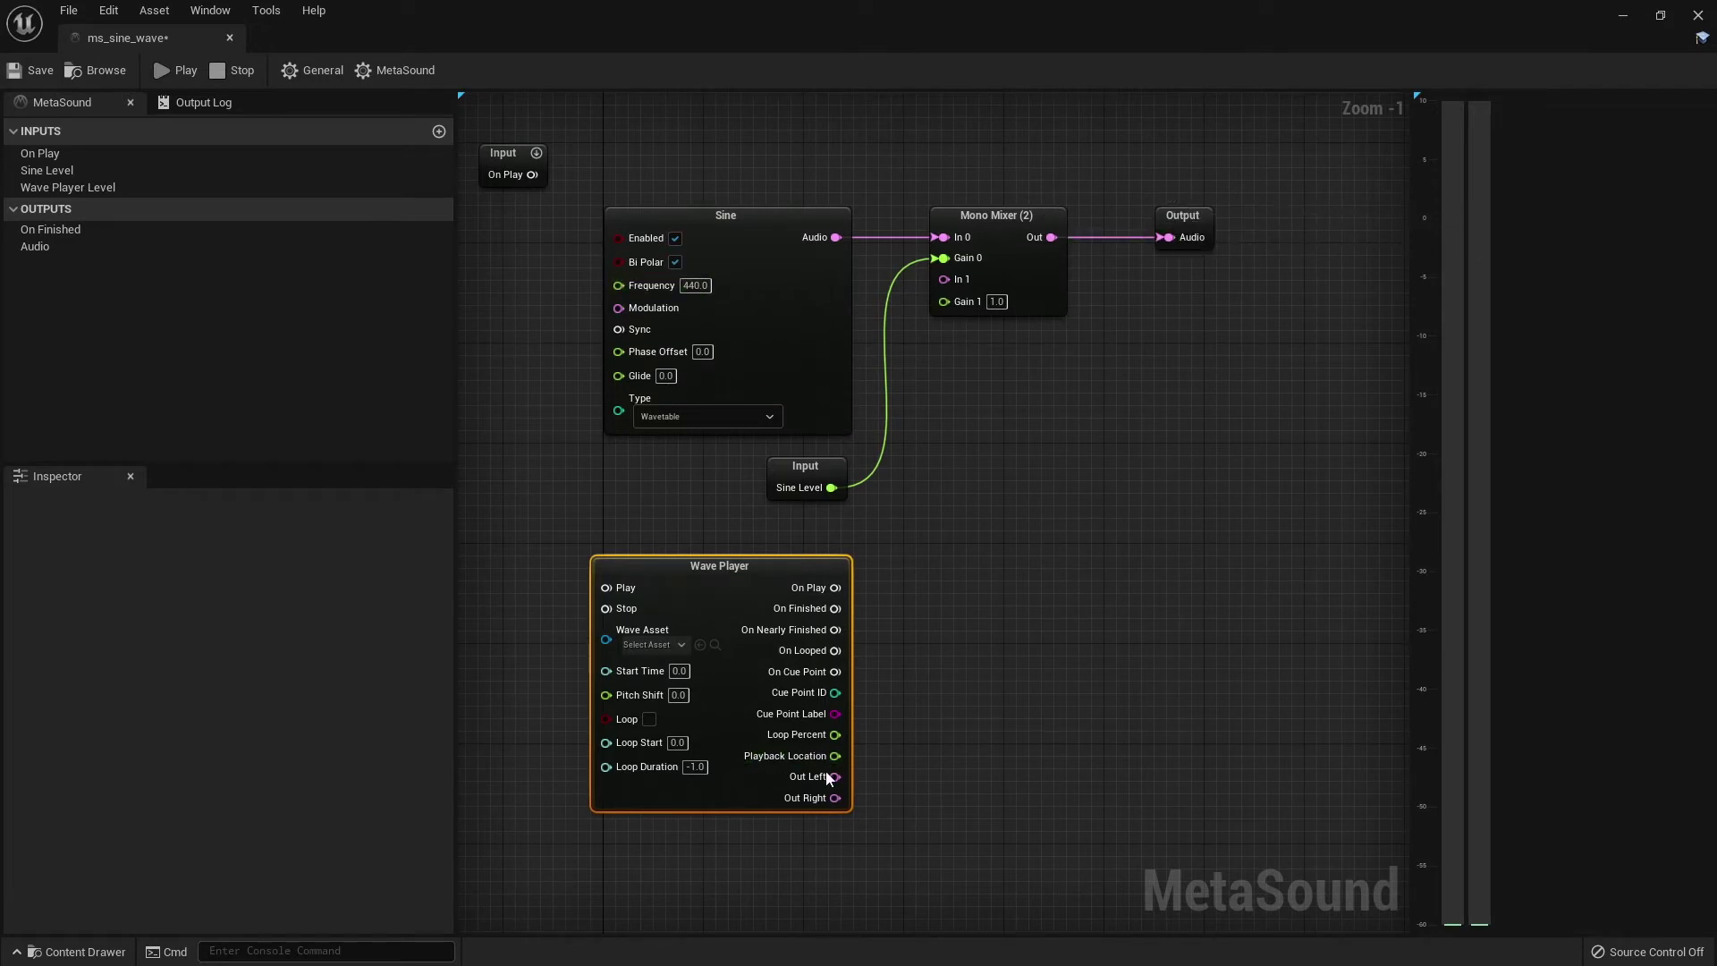
drag(828, 778, 1050, 574)
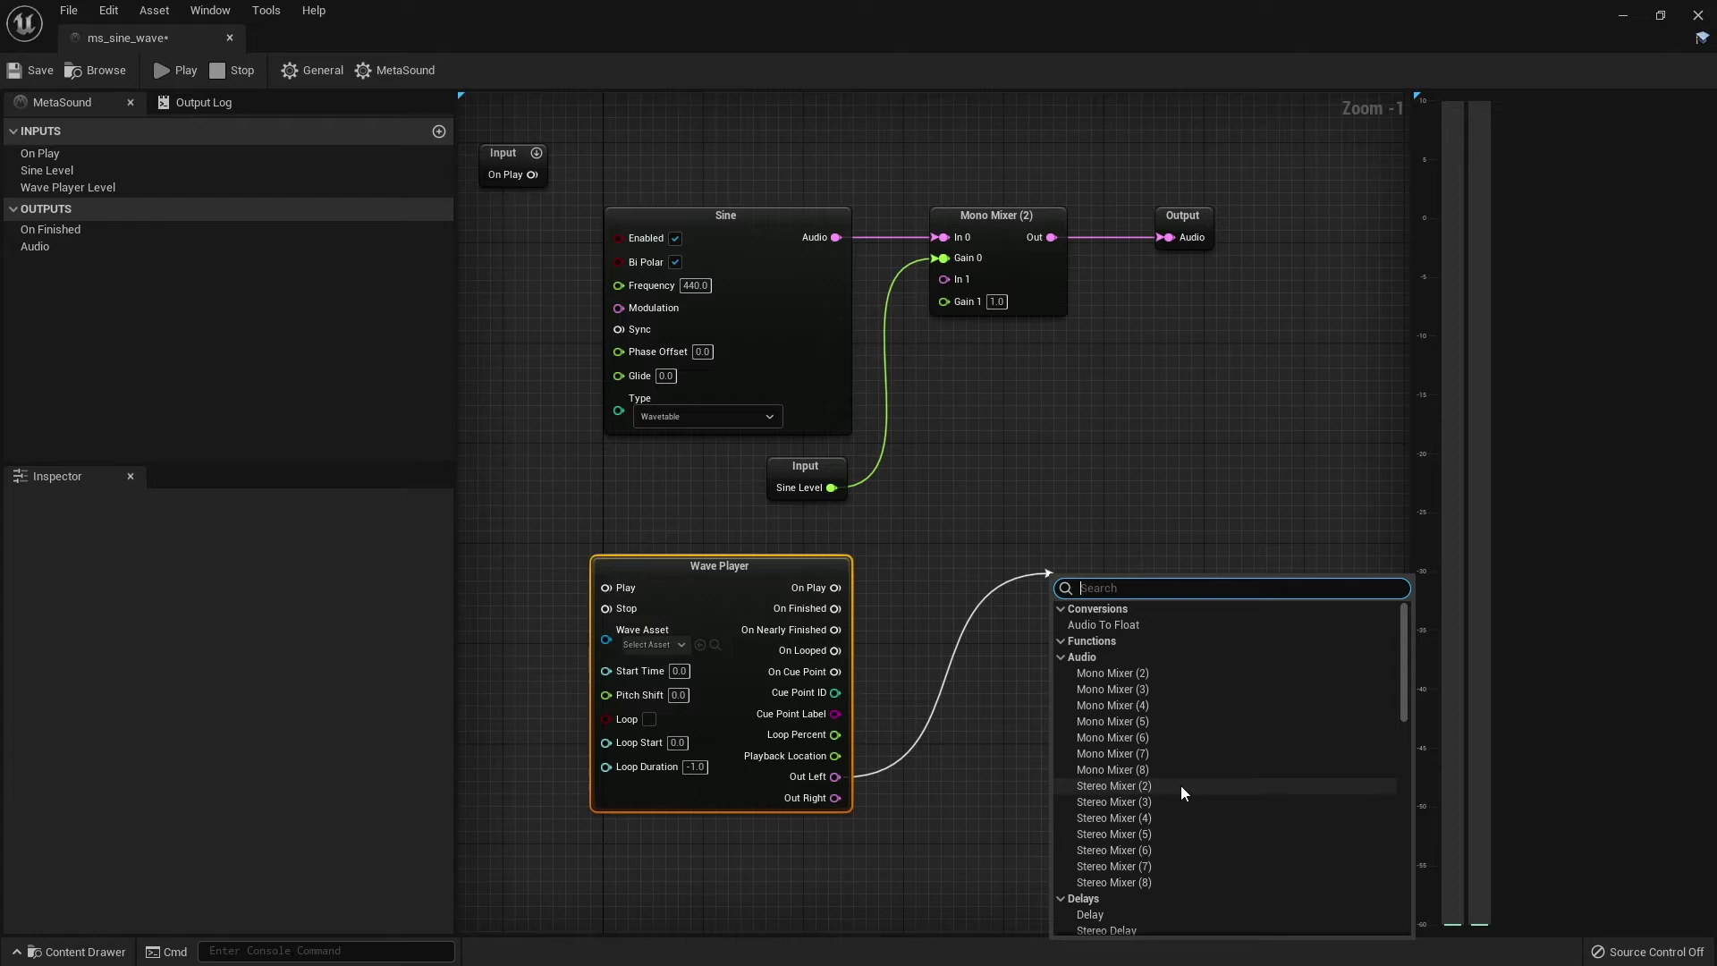
click(1113, 785)
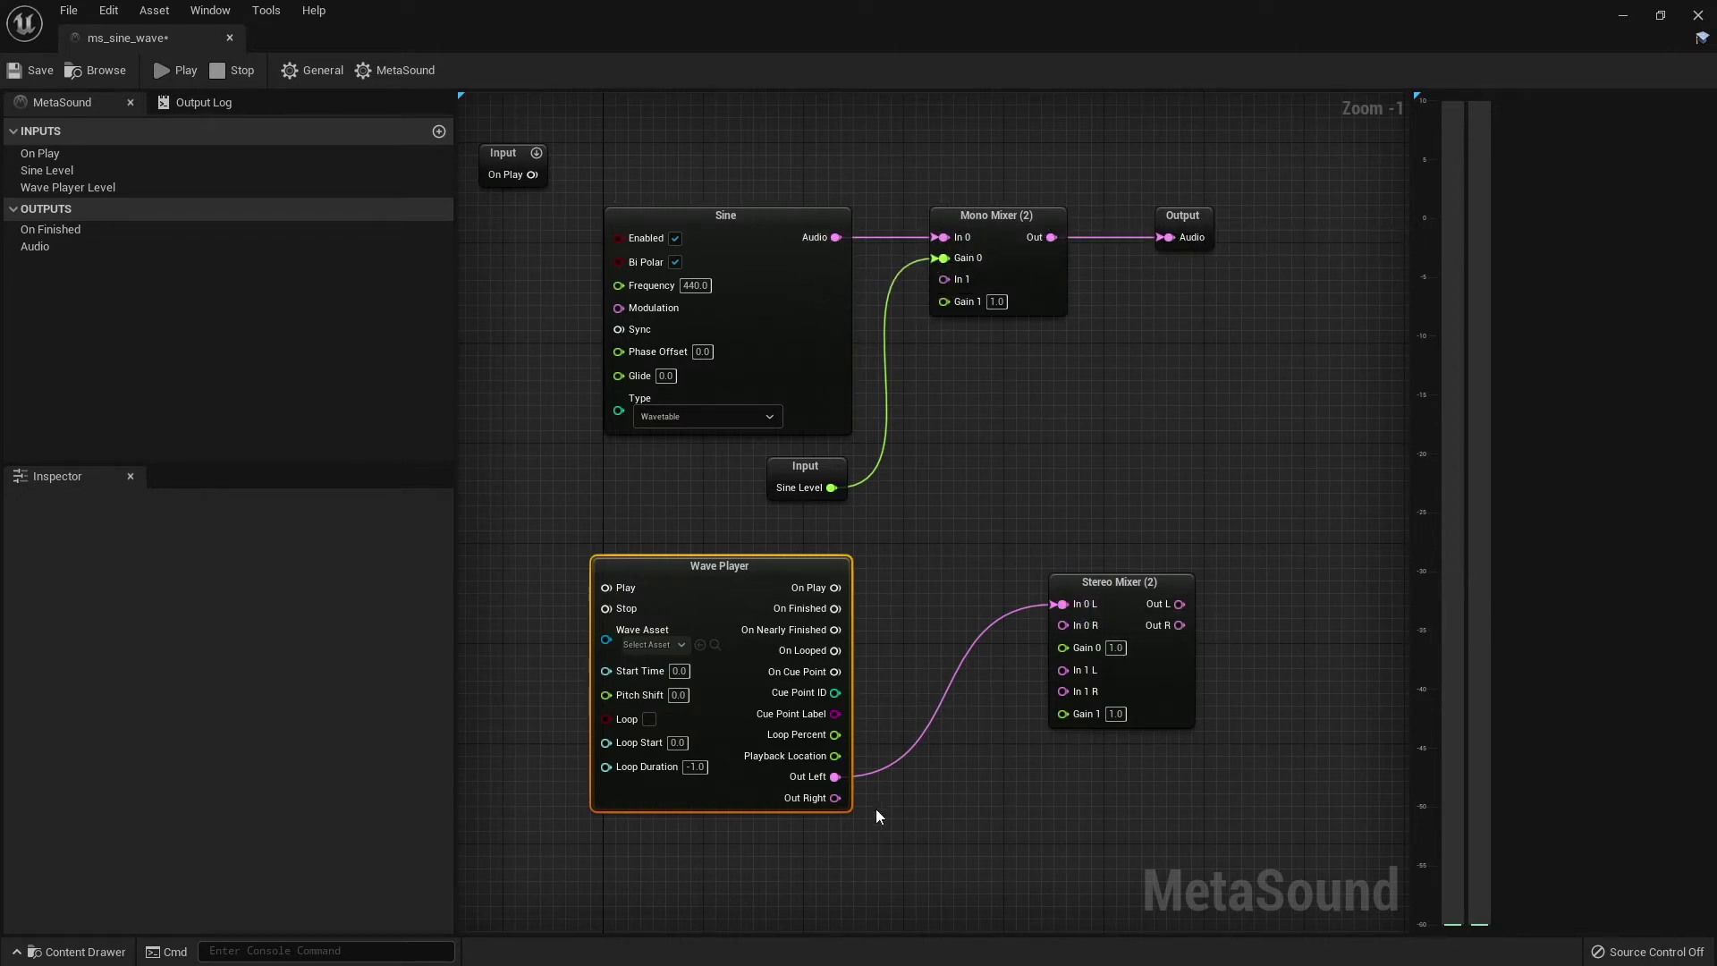
drag(835, 798, 928, 793)
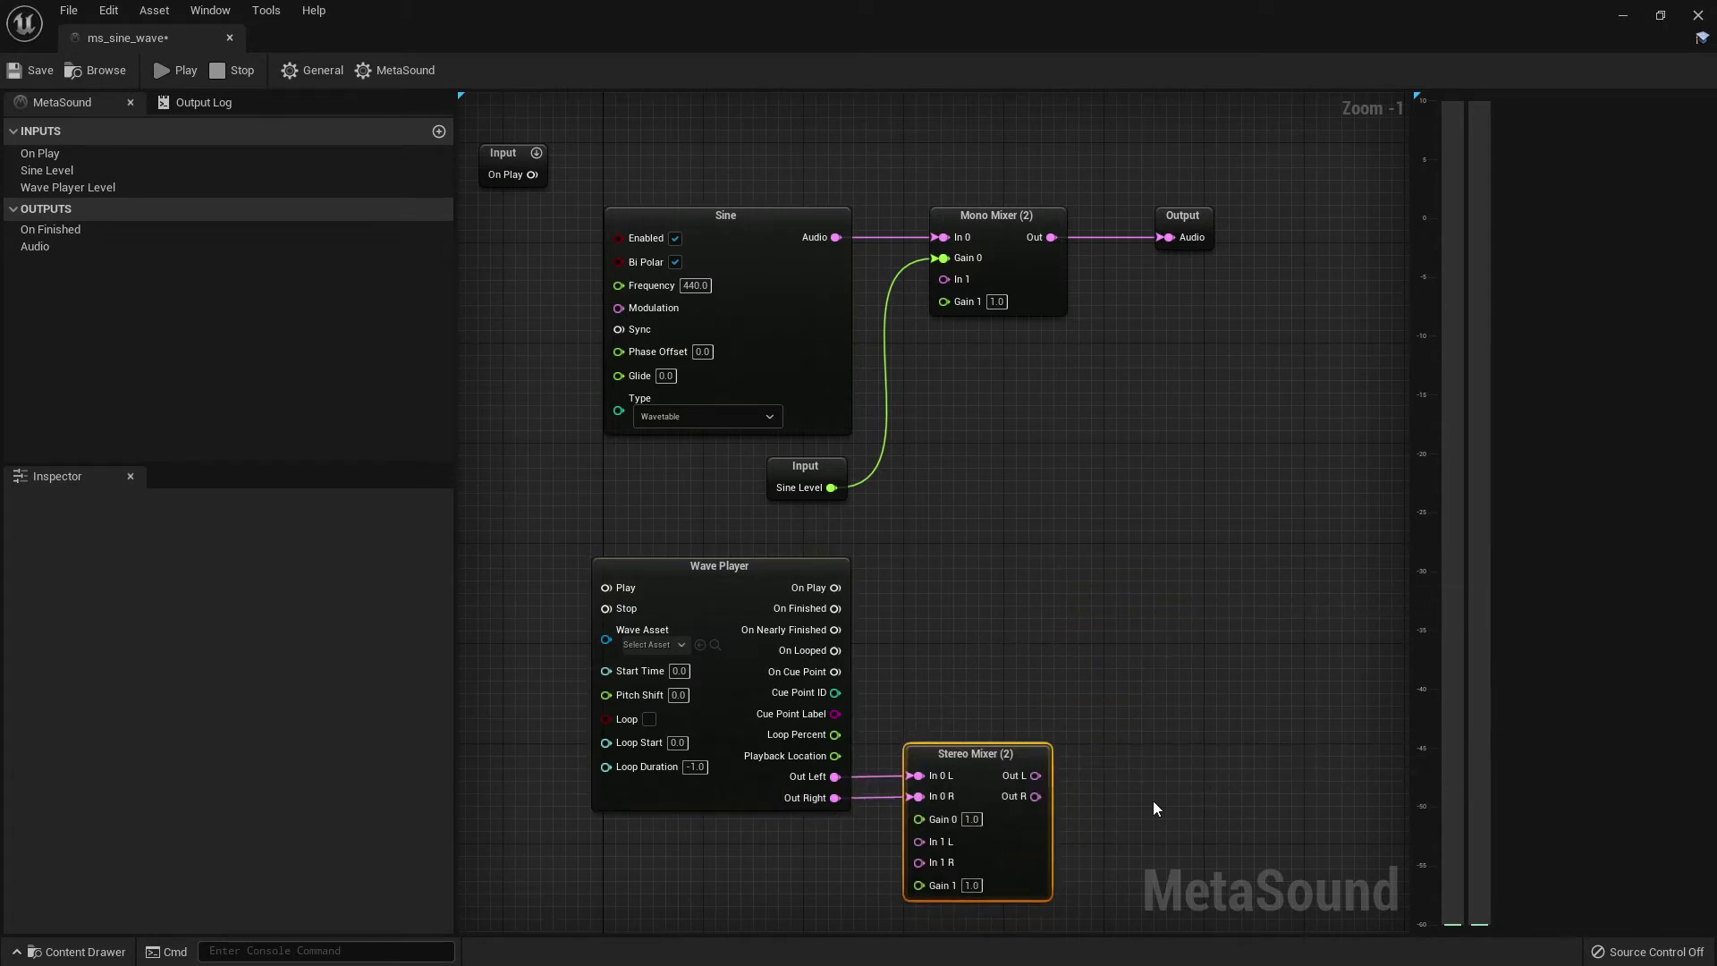
Step: Promote the Stereo Mixer's Gain 0 to a graph input below the Wave Player and set its default to 0
right_drag(1079, 805, 1182, 619)
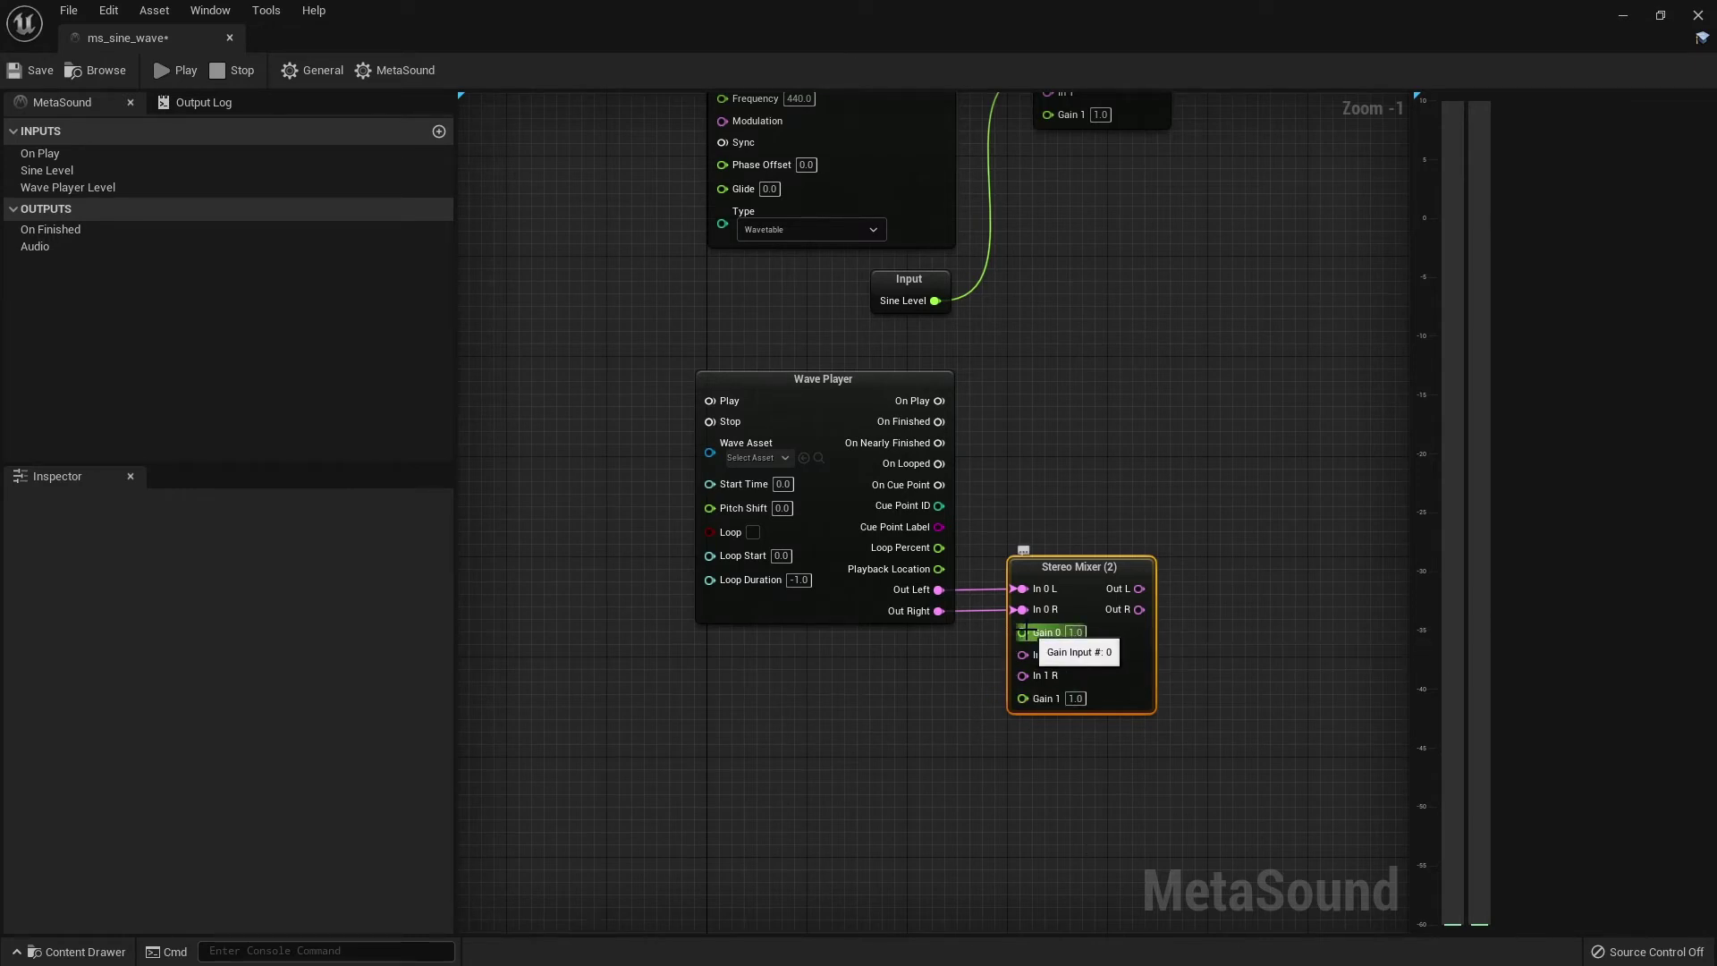
drag(1022, 632, 856, 733)
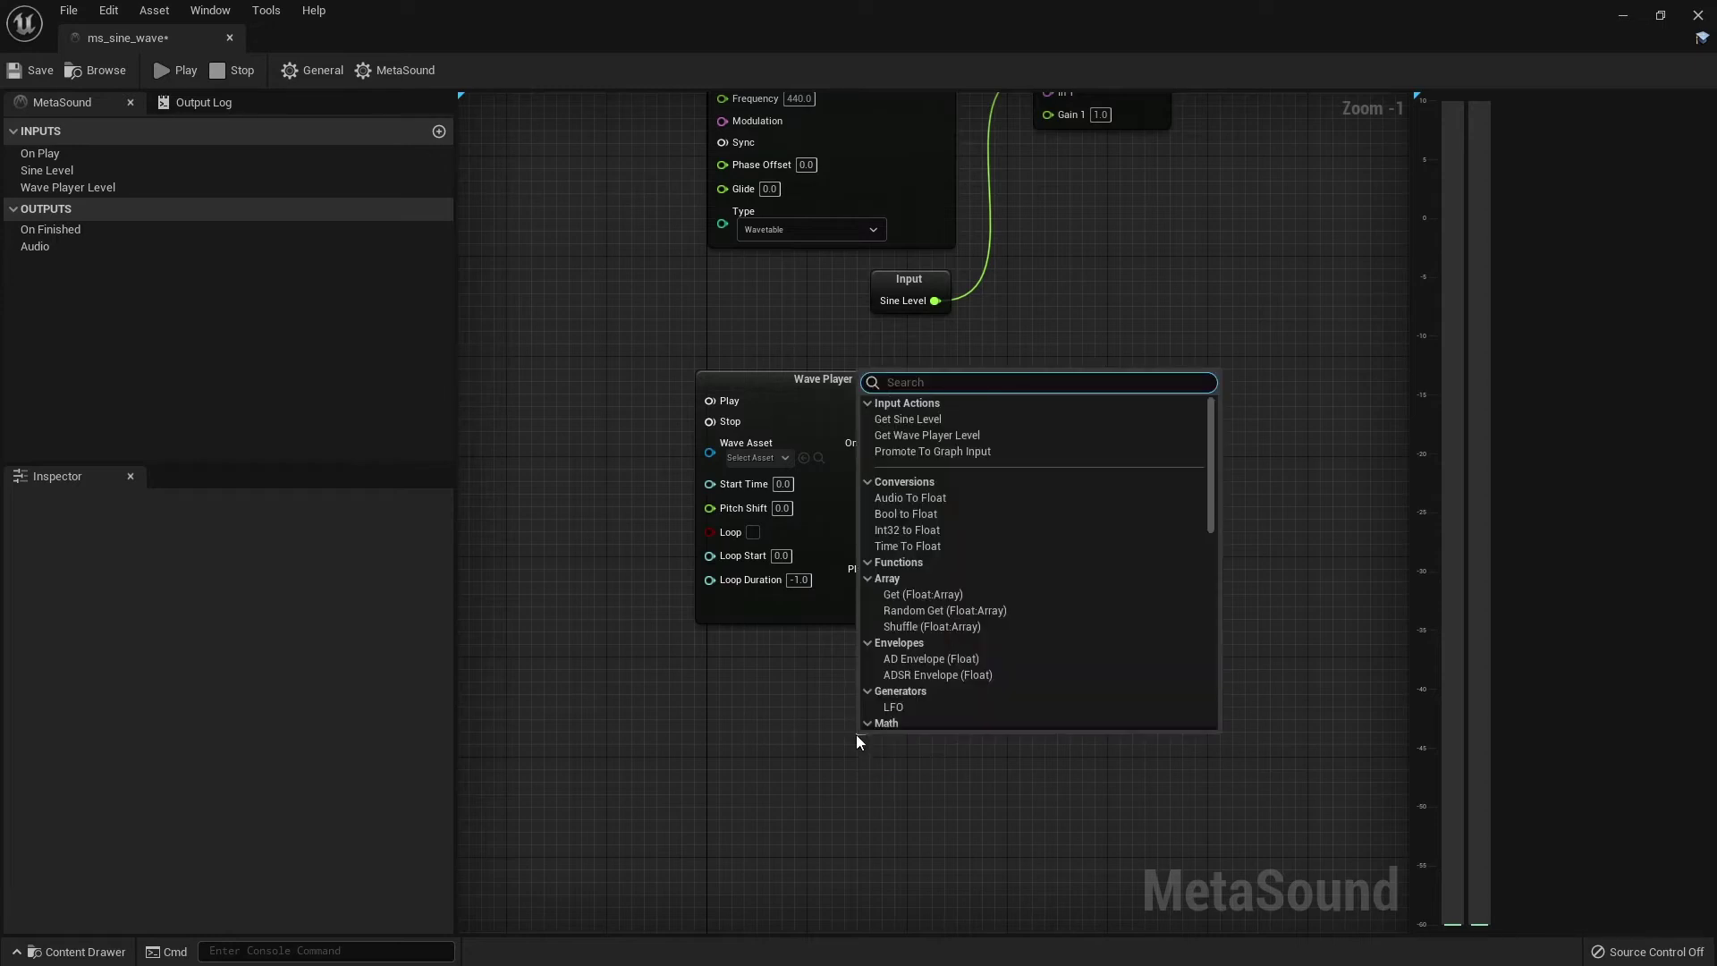
click(969, 452)
drag(958, 735, 894, 710)
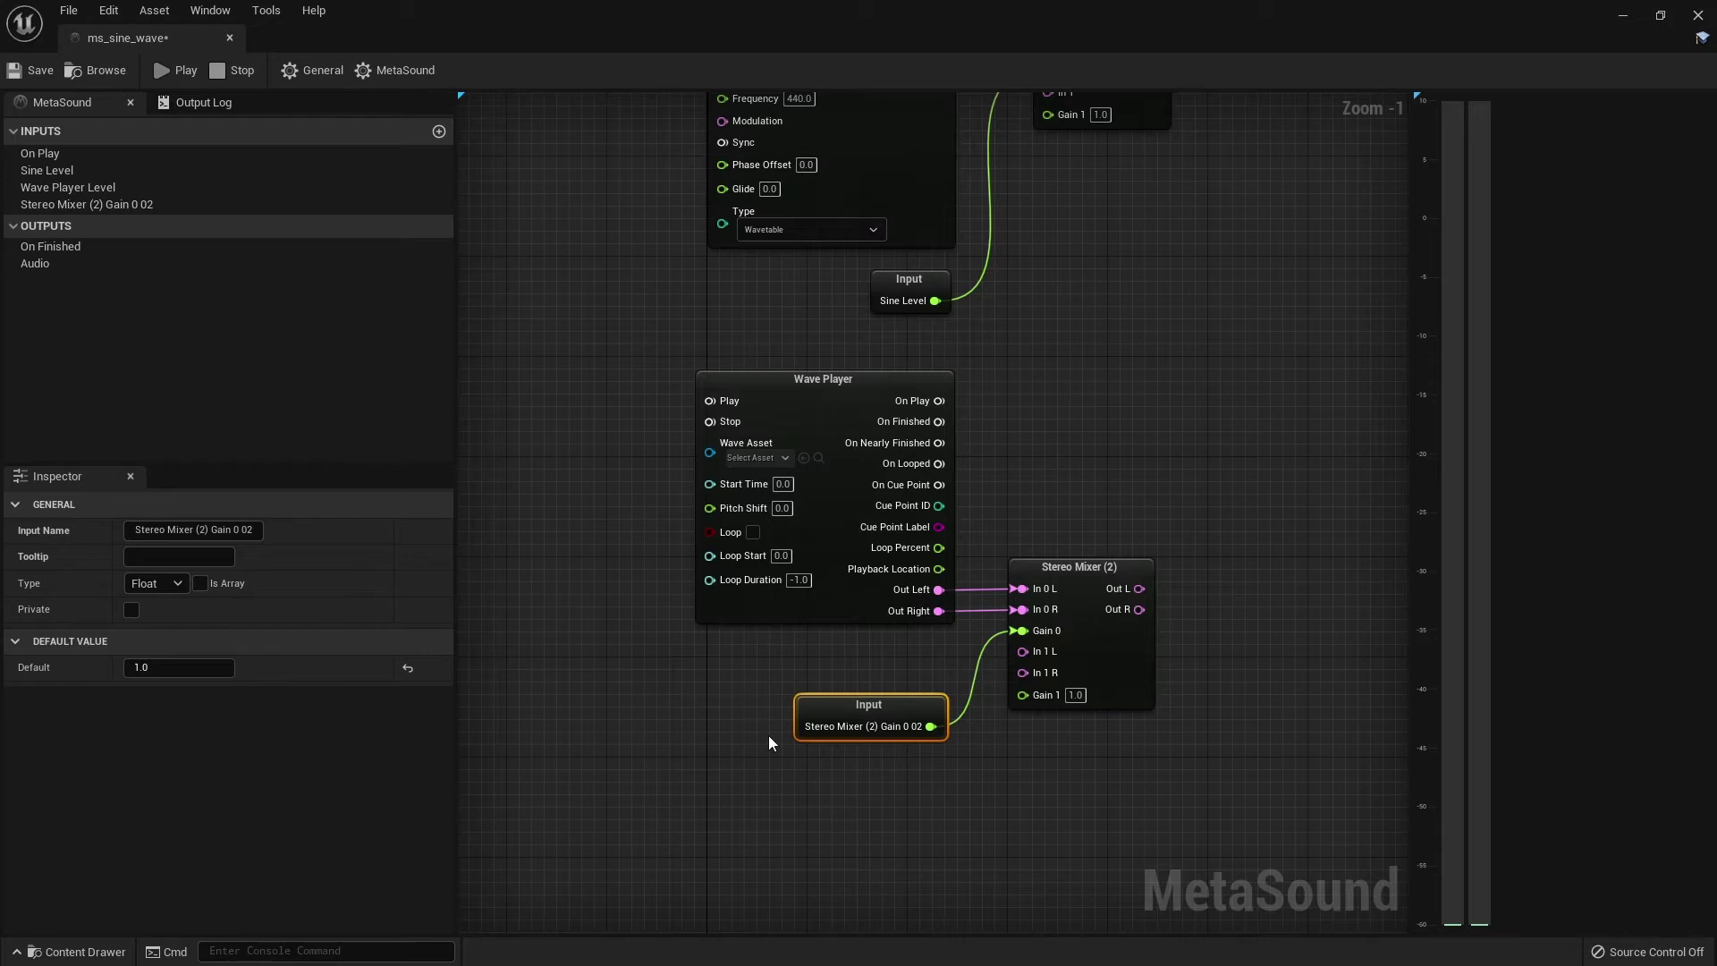
click(190, 667)
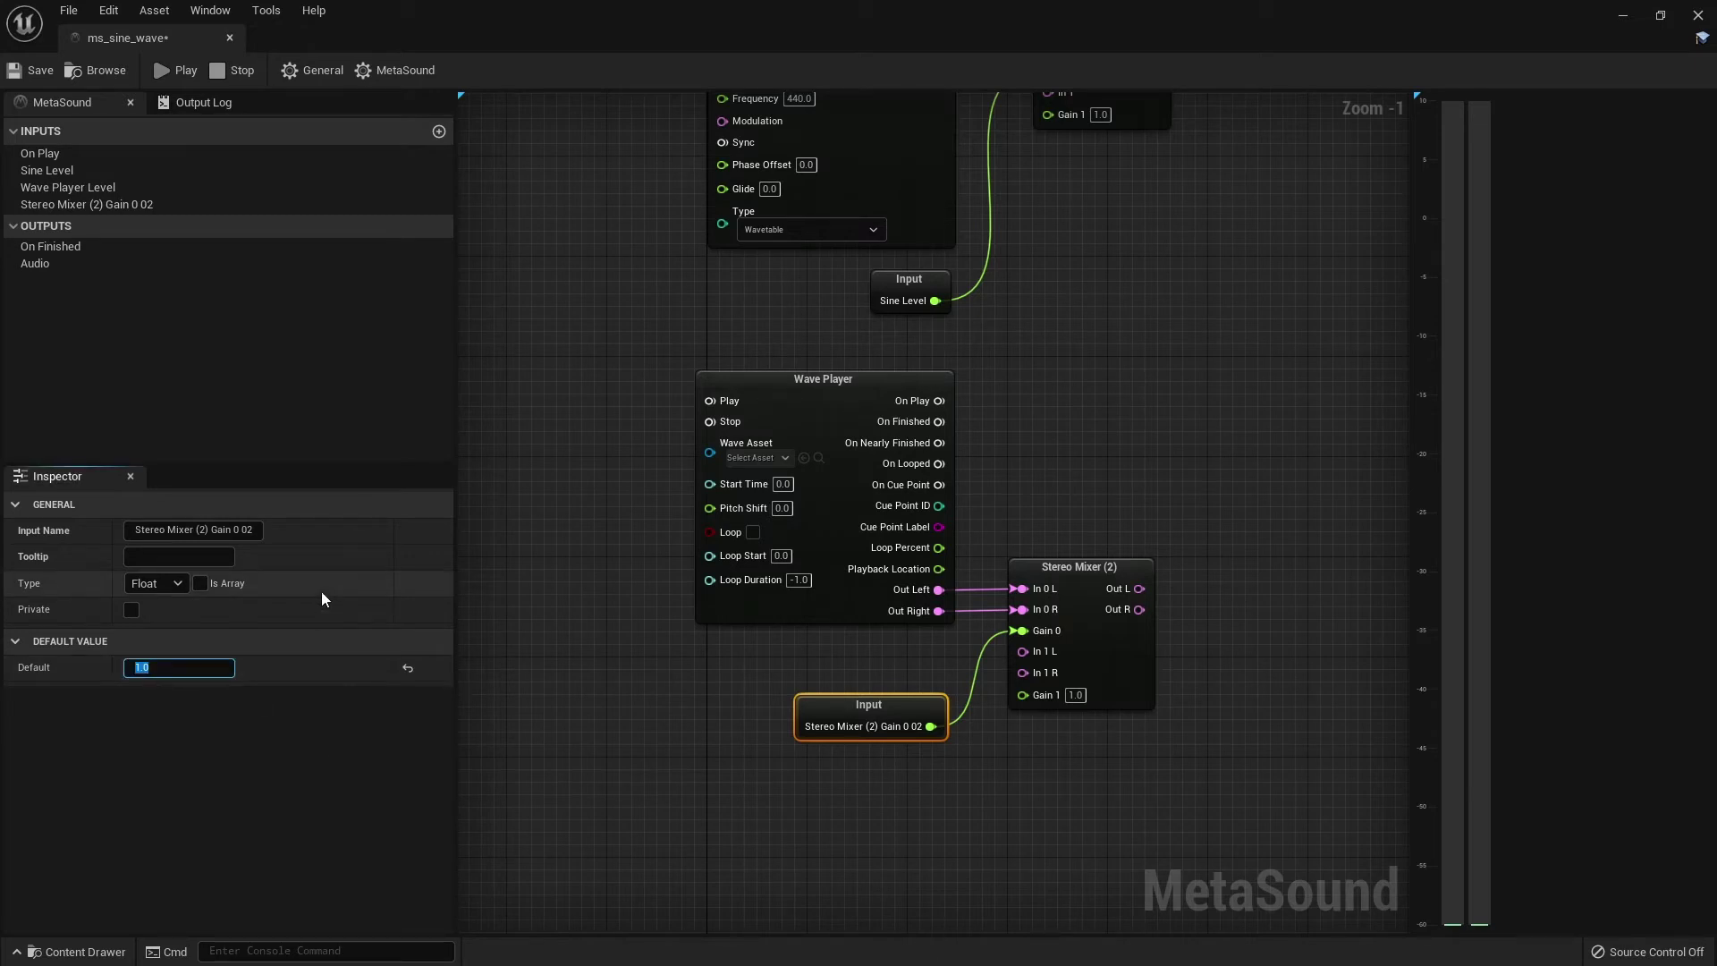
text(0)
key(Return)
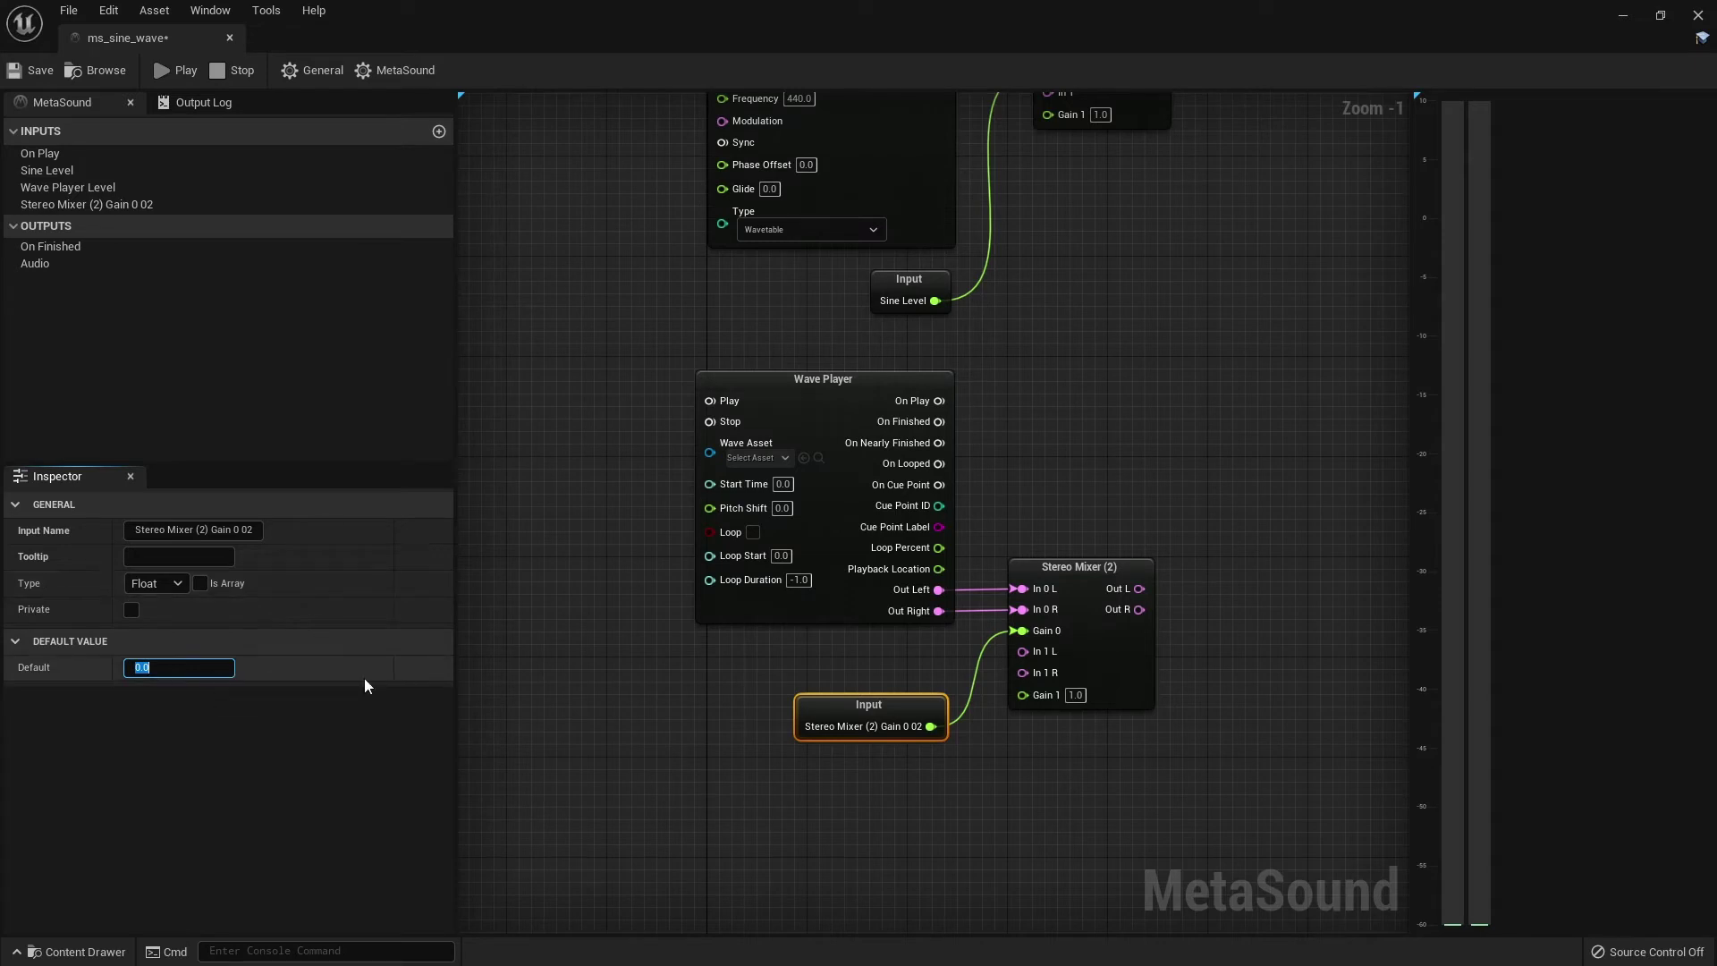
Step: Rename the Stereo Mixer's new gain input as Wave Level
click(236, 530)
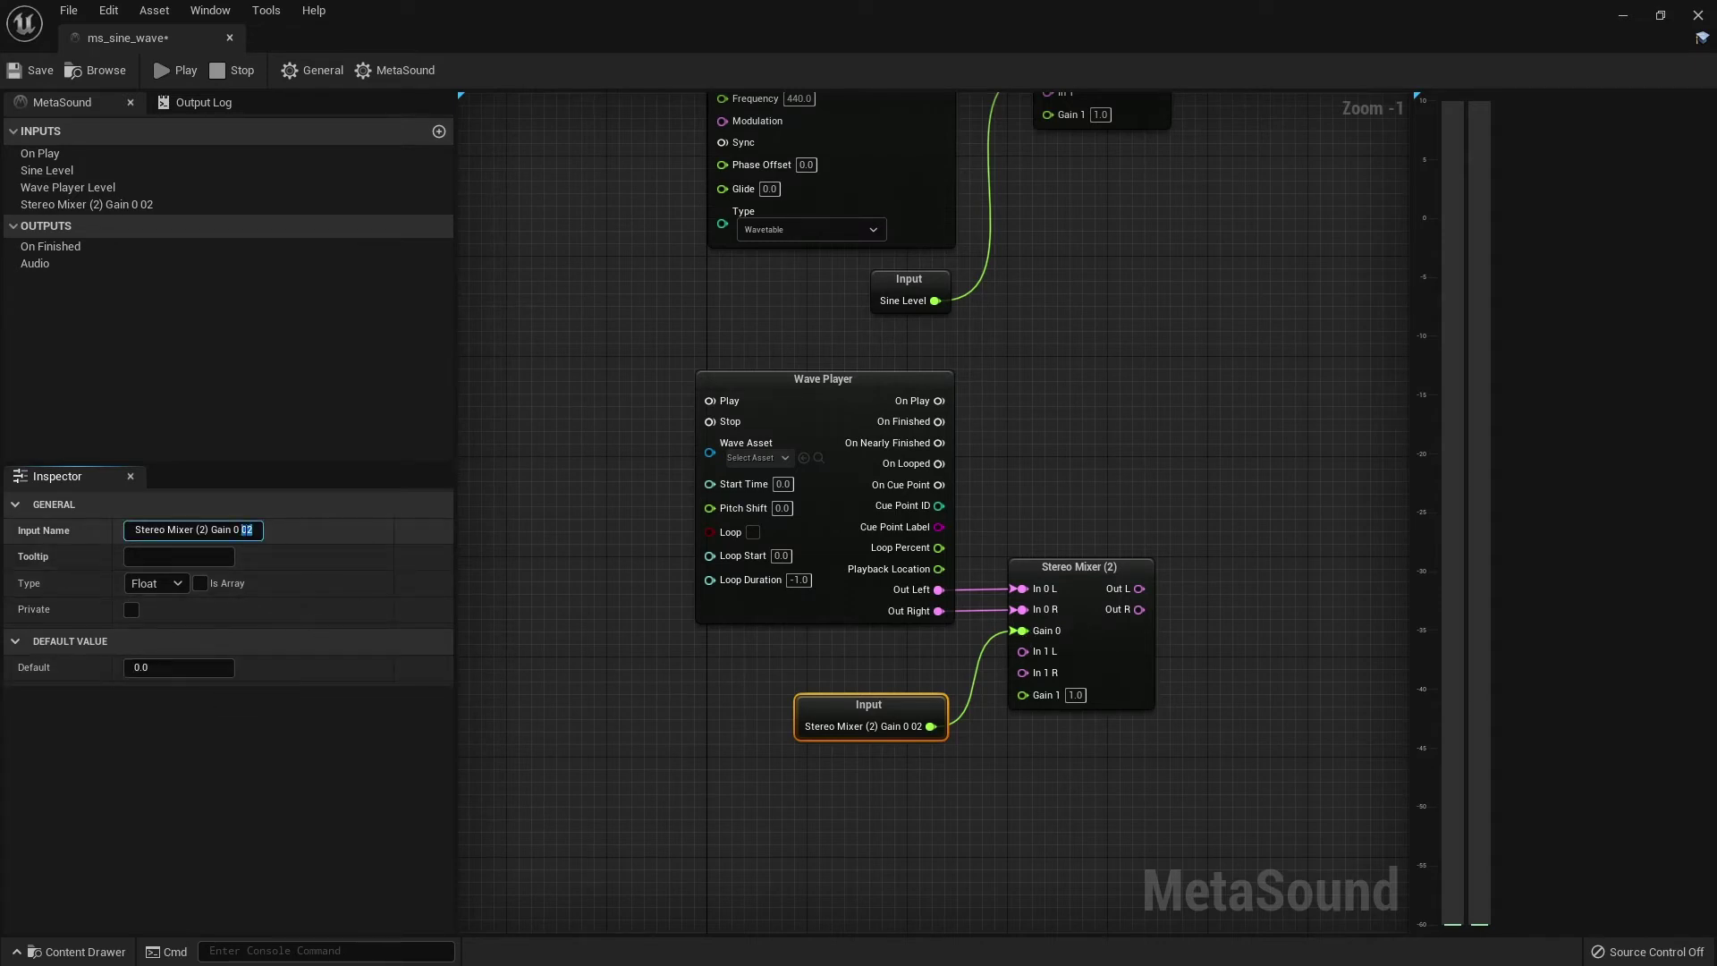
key(ctrl+a)
text(Wave Player Level)
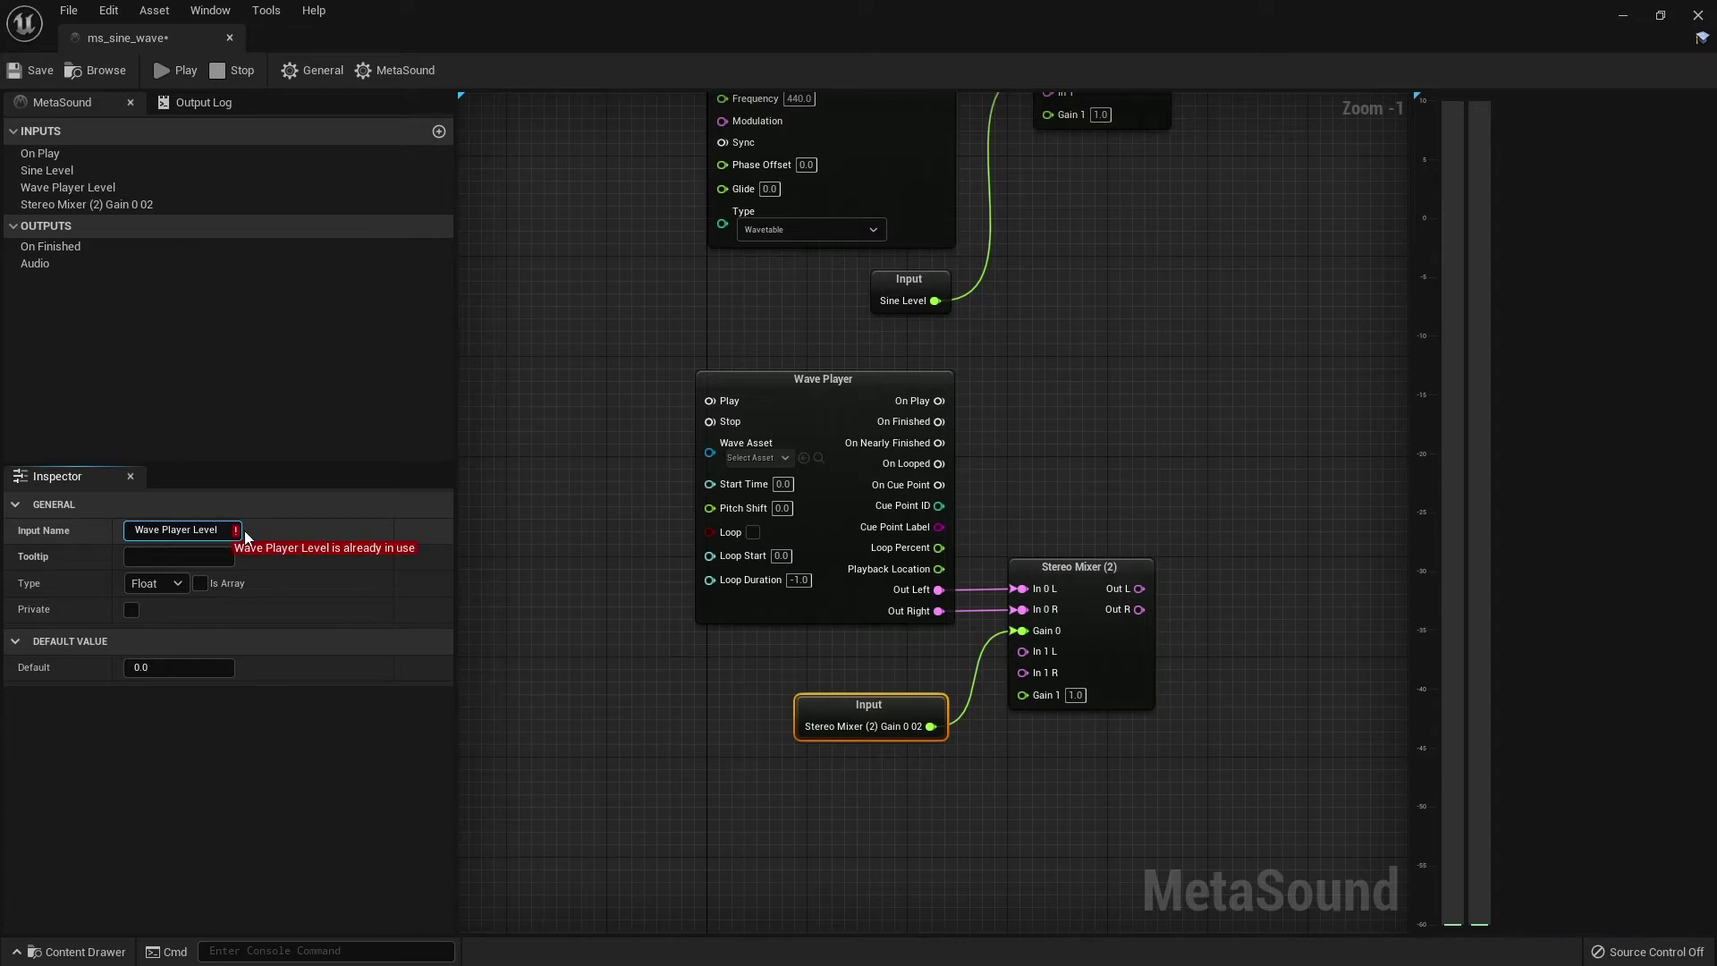
key(BackSpace)
key(BackSpace)
key(BackSpace)
key(BackSpace)
key(BackSpace)
key(BackSpace)
text(Level)
key(BackSpace)
key(BackSpace)
key(BackSpace)
text(evel)
key(Return)
click(941, 823)
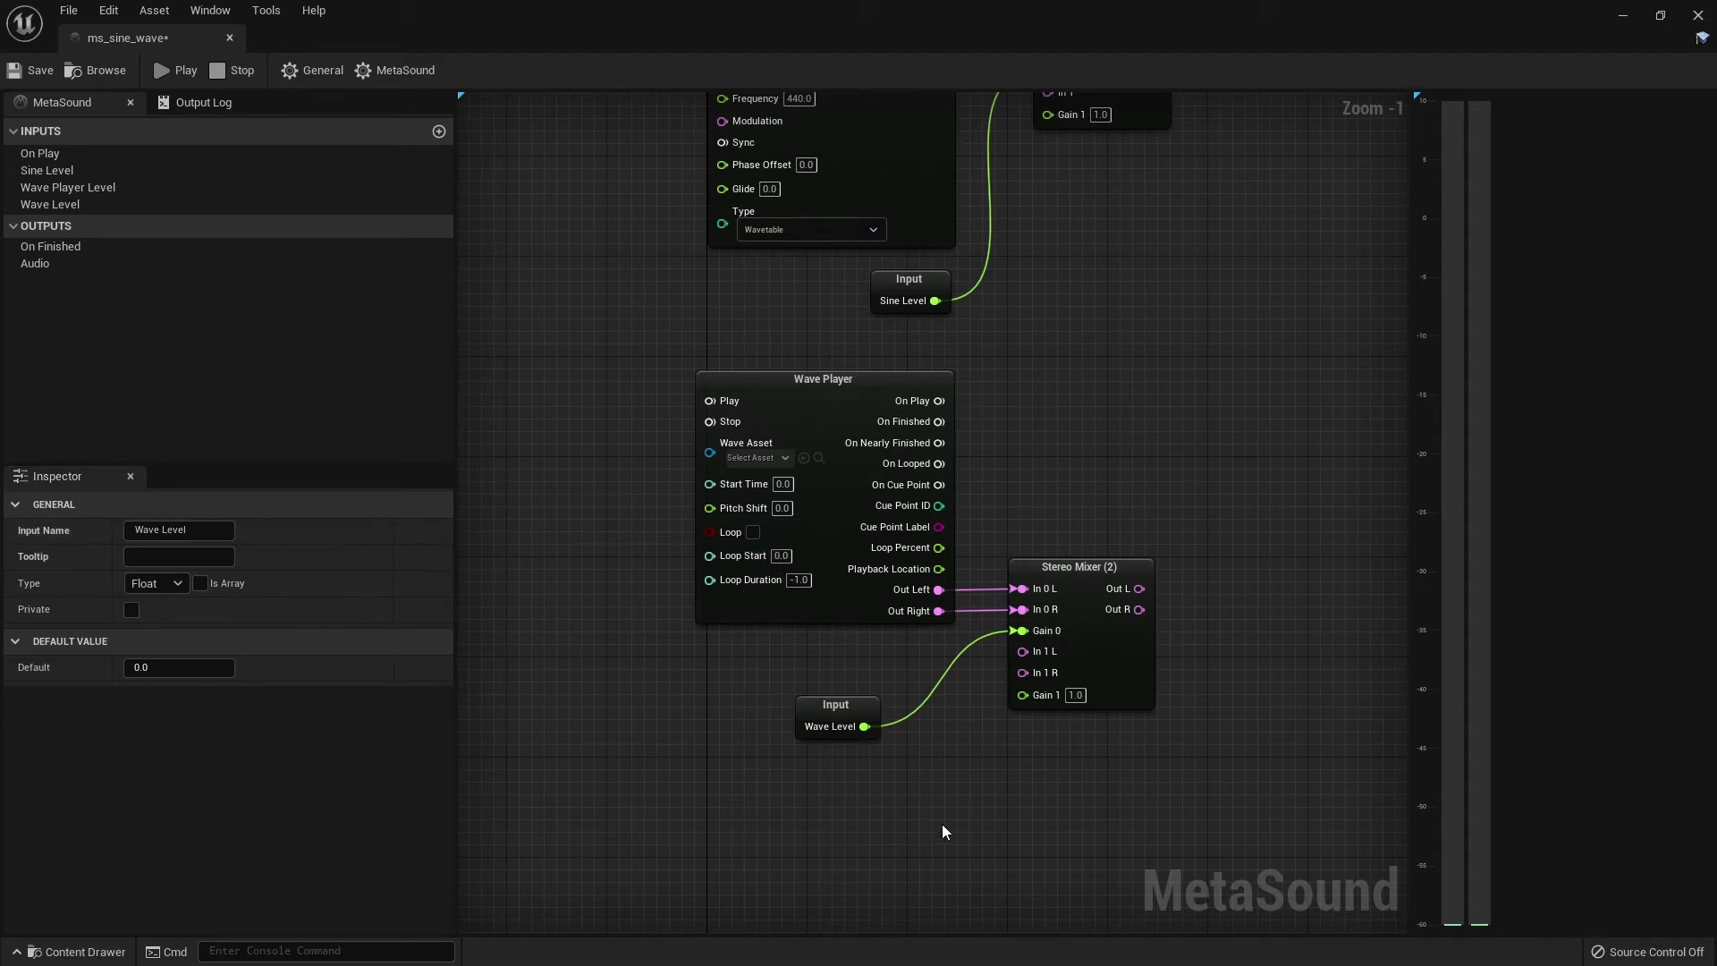
Step: Move the Audio output node down, between the mono and stereo mixer rows
right_drag(1349, 650, 1117, 704)
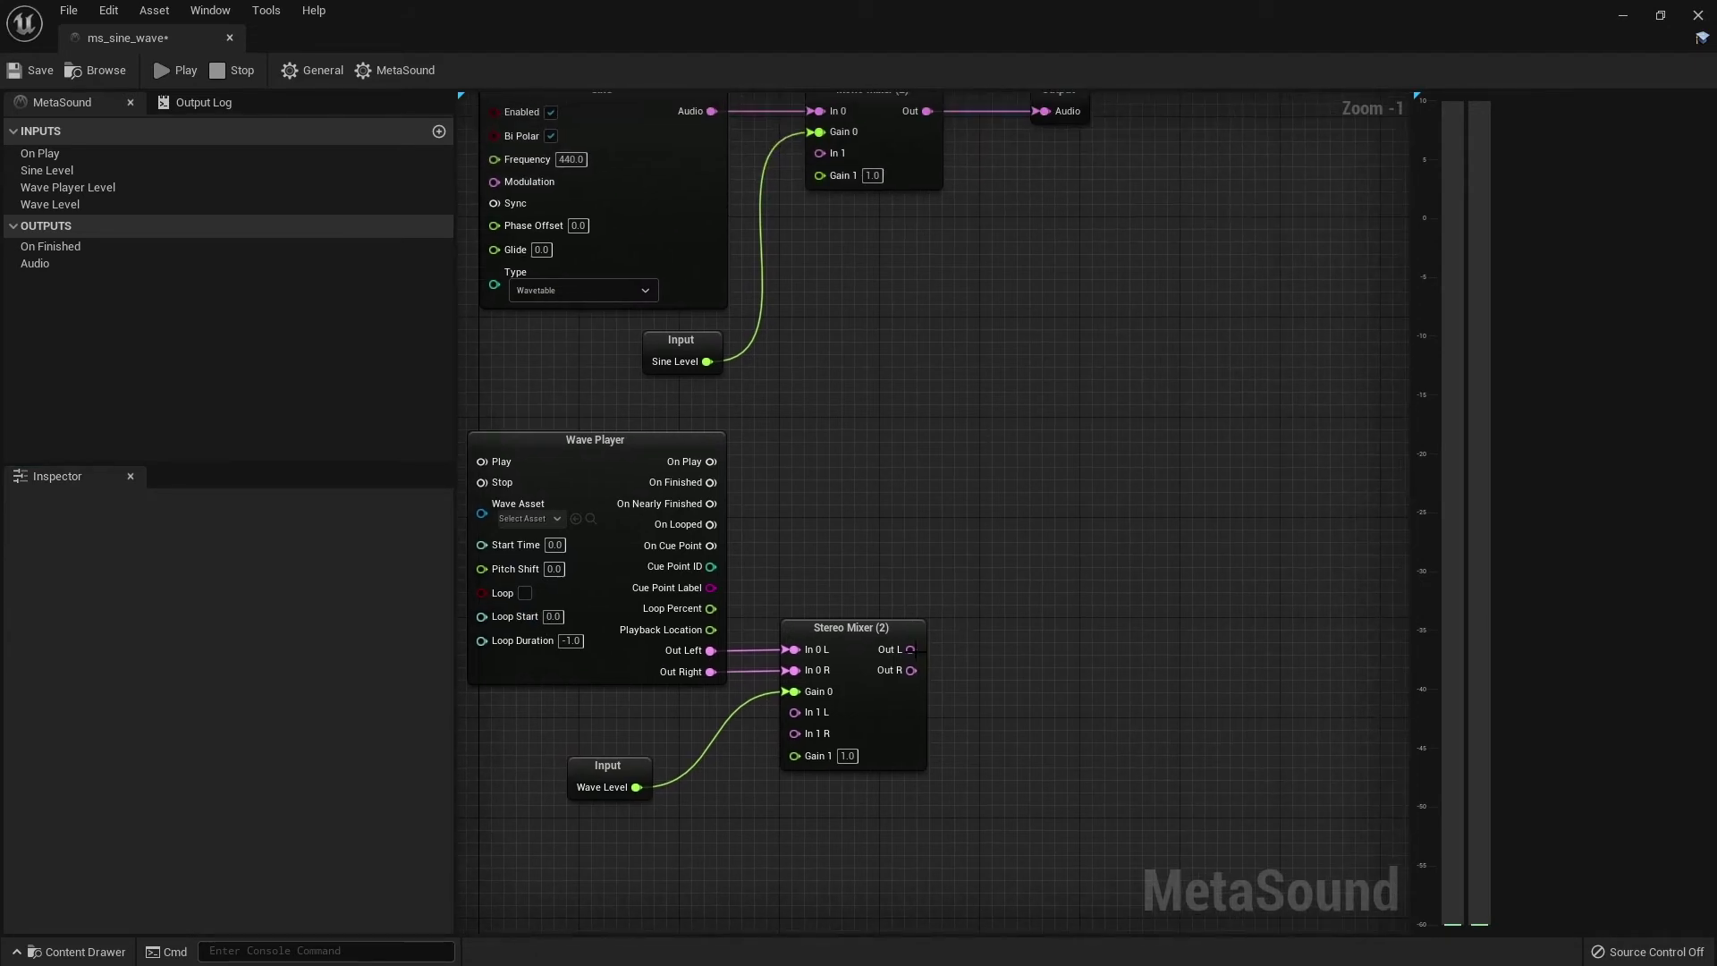
right_drag(989, 626, 964, 677)
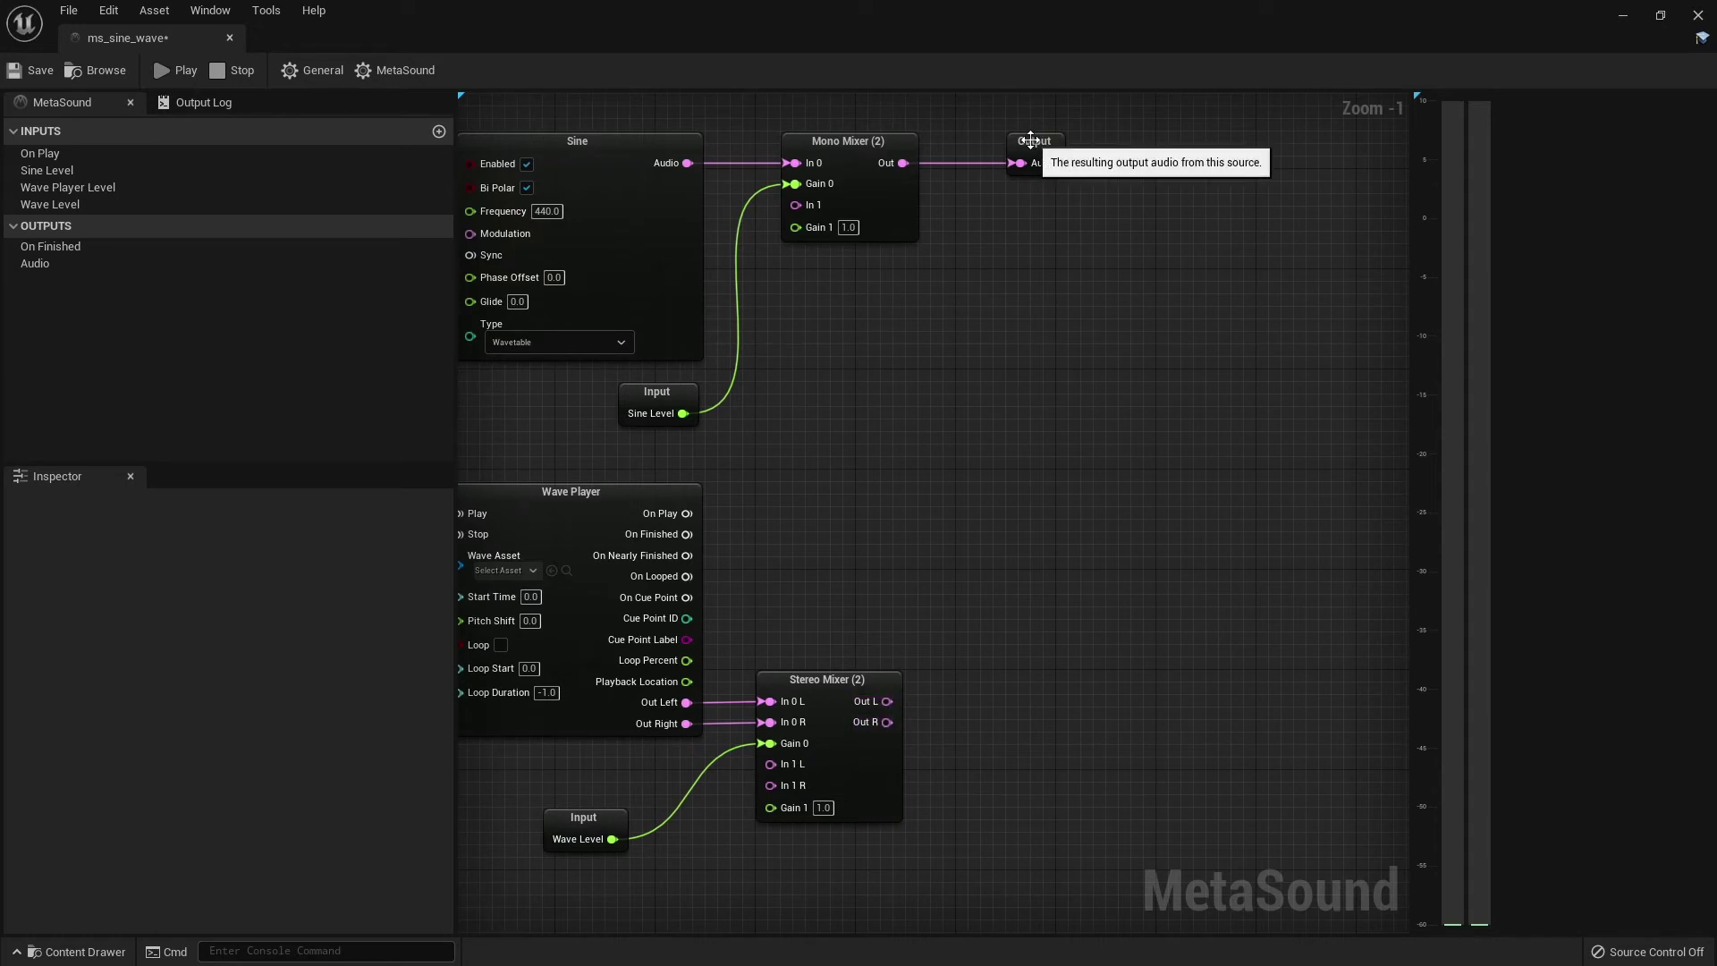
drag(1028, 143, 1153, 544)
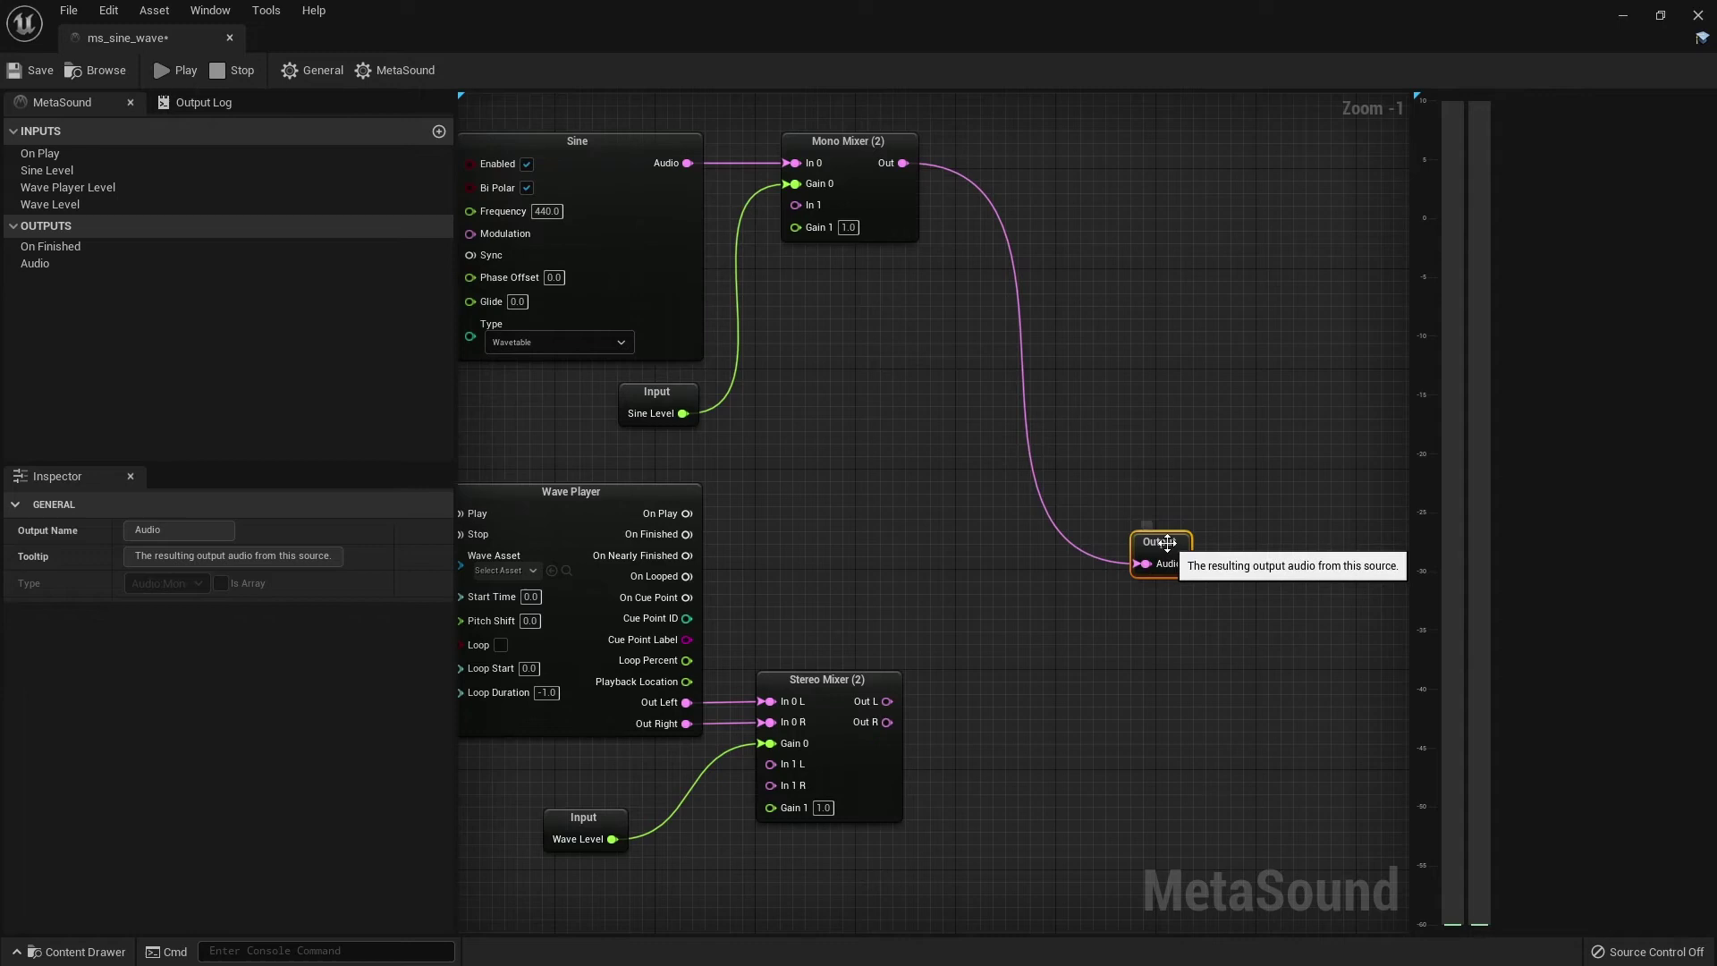
click(1189, 630)
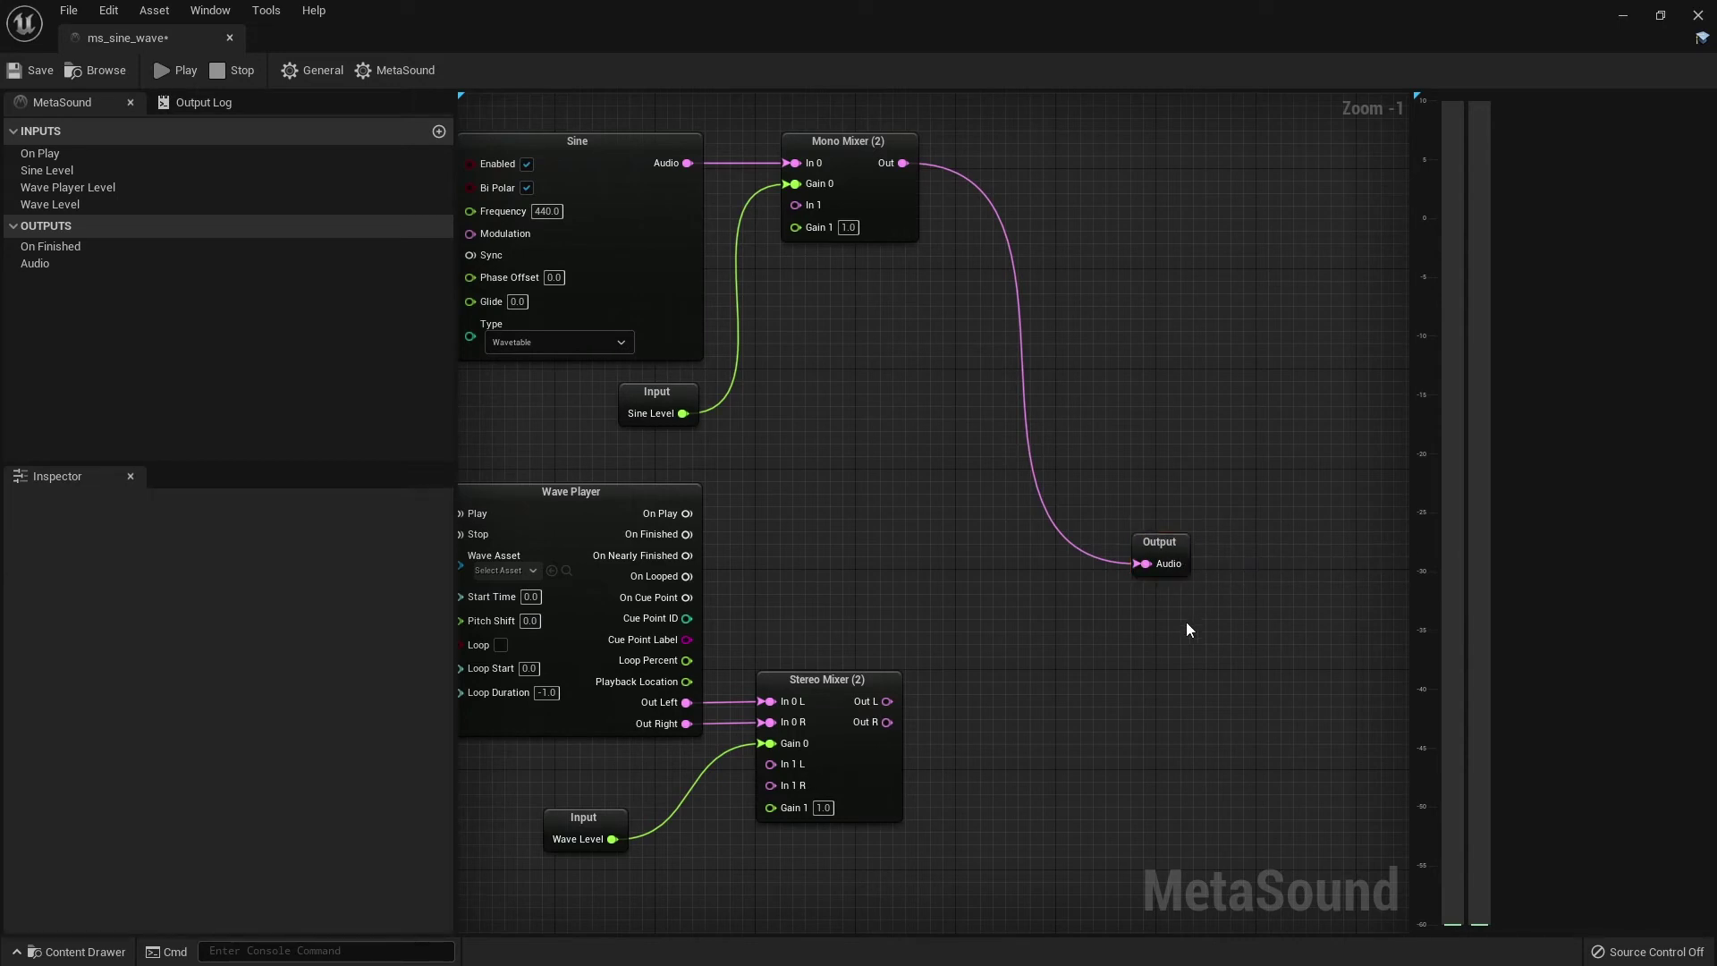
click(1161, 554)
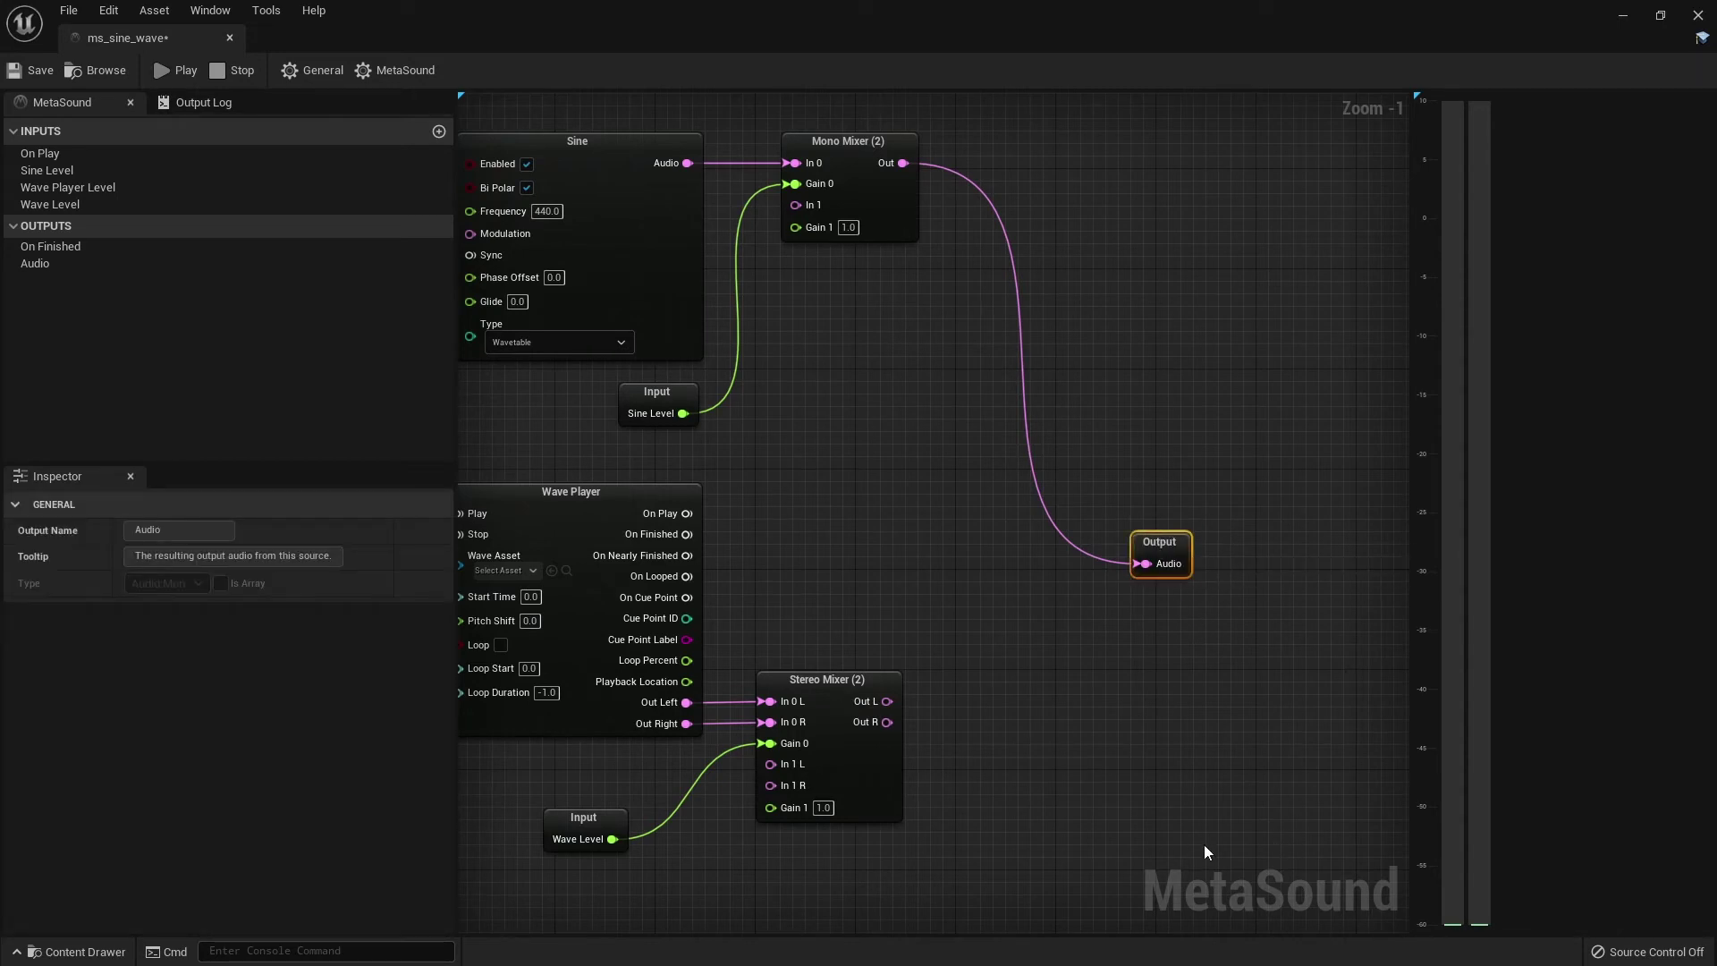
Step: Set the MetaSound's output format to Stereo
click(398, 72)
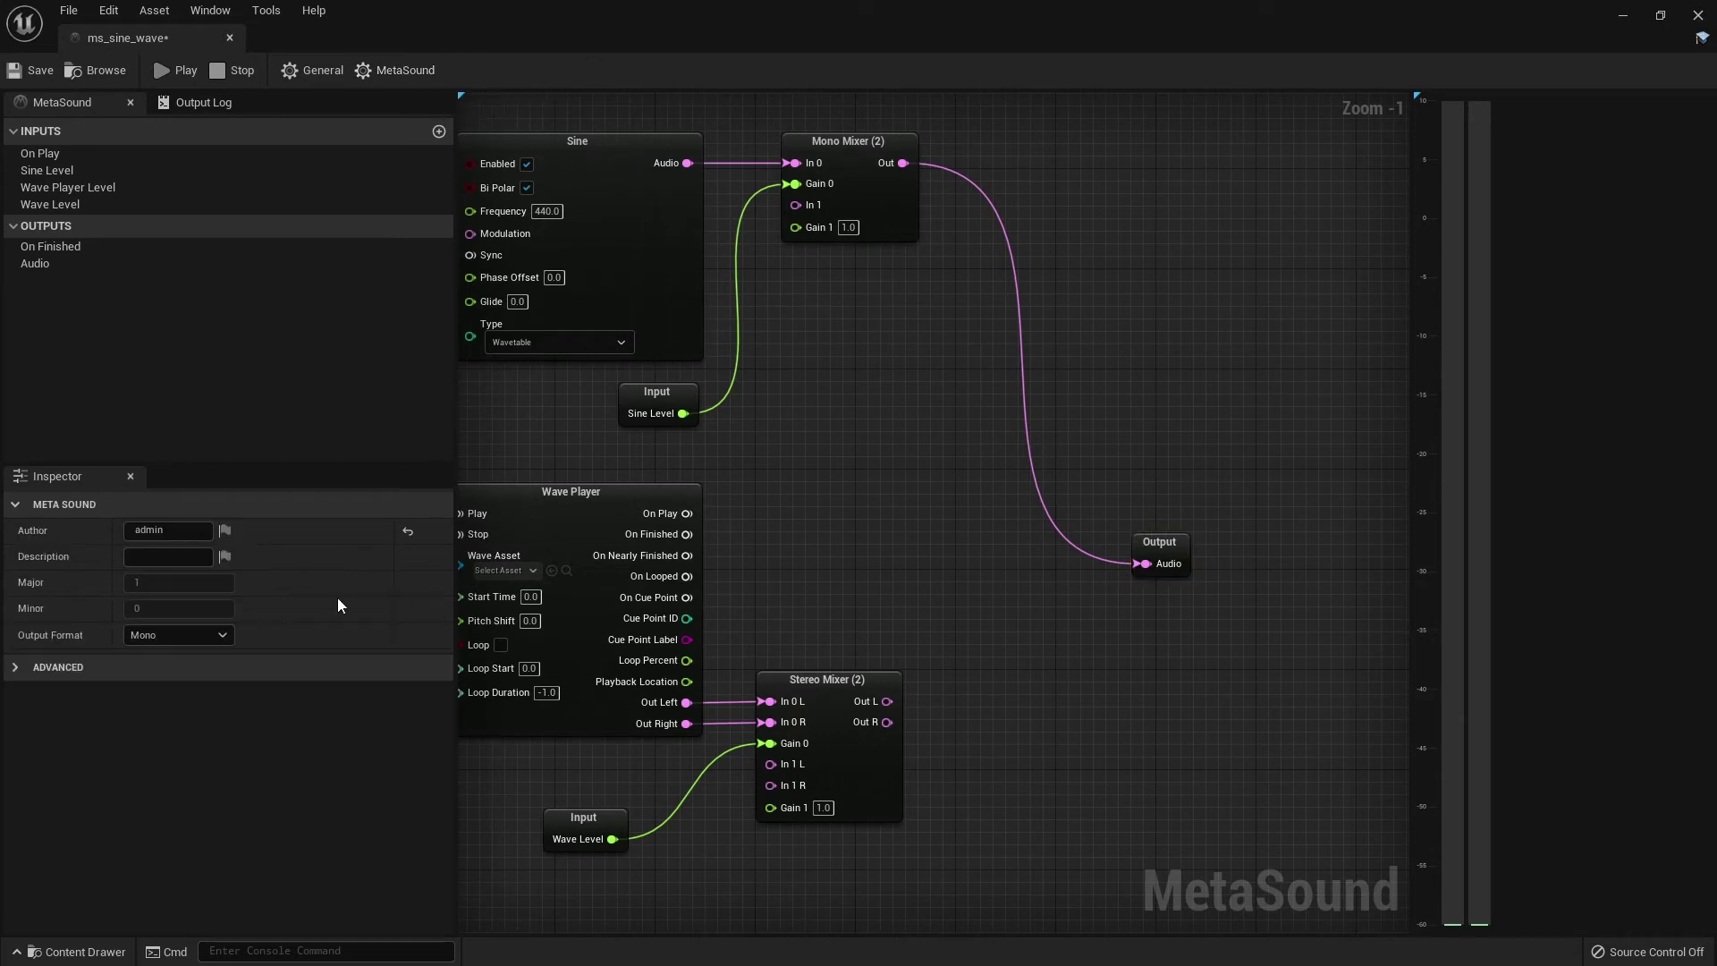
click(211, 635)
click(199, 673)
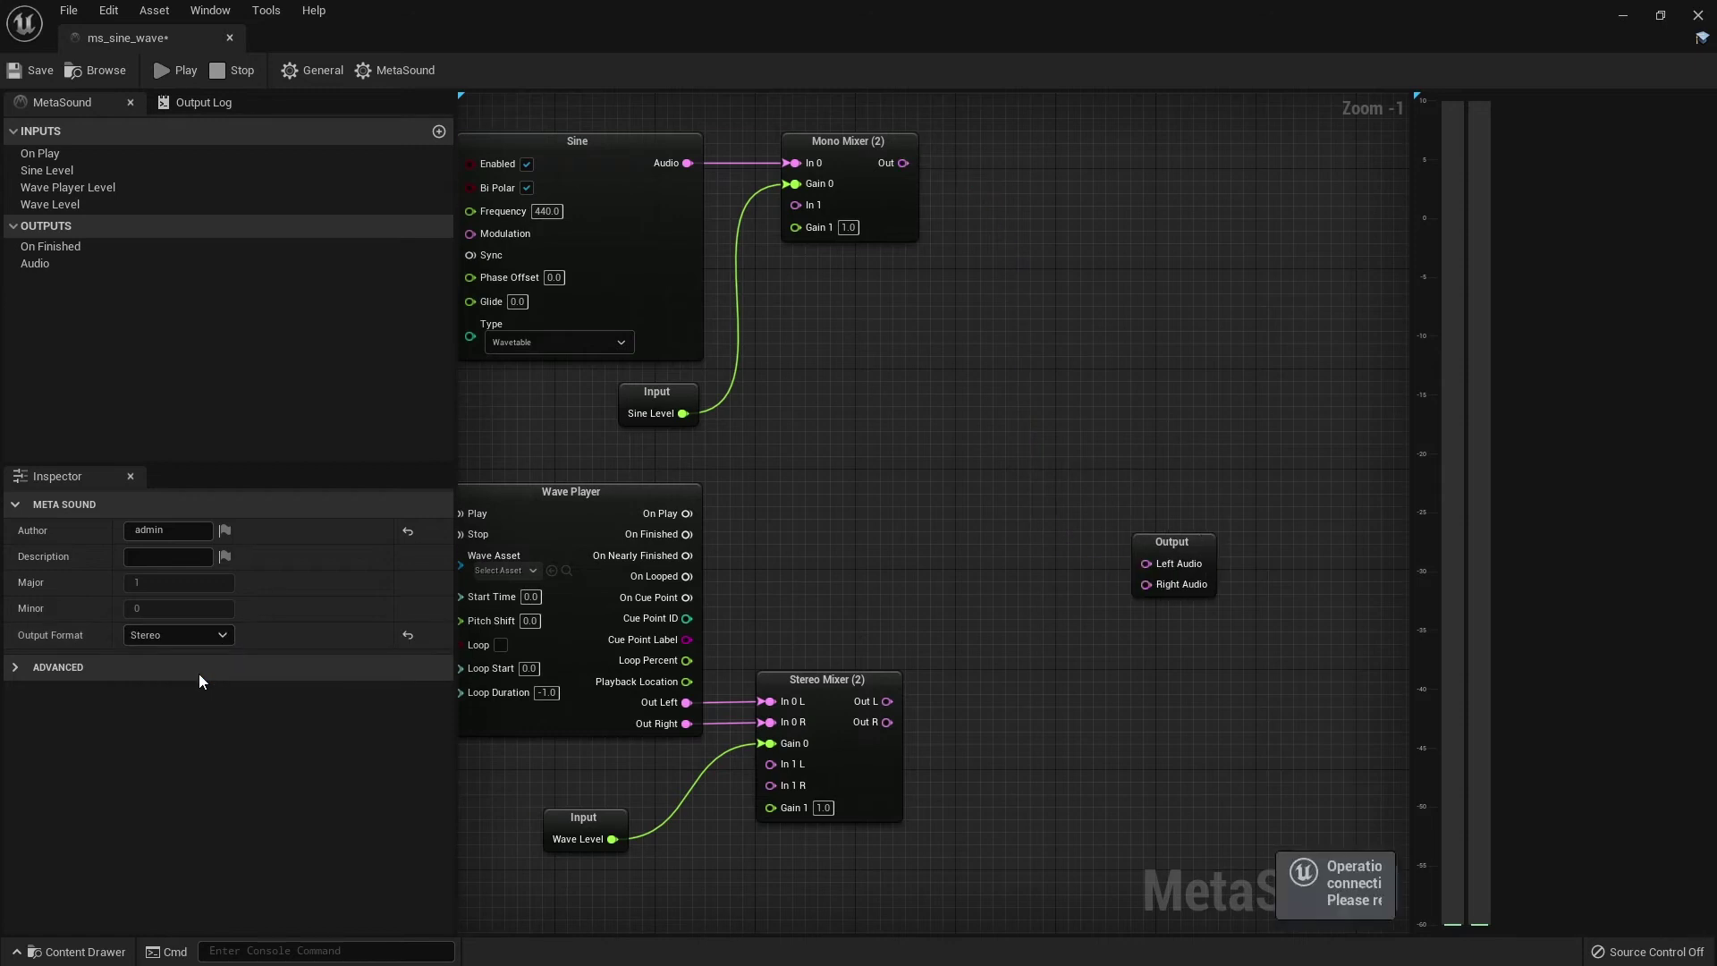
Step: Connect the Stereo Mixer's Out L and Out R to Left Audio and Right Audio, and place the output node beside the mixer
click(1147, 540)
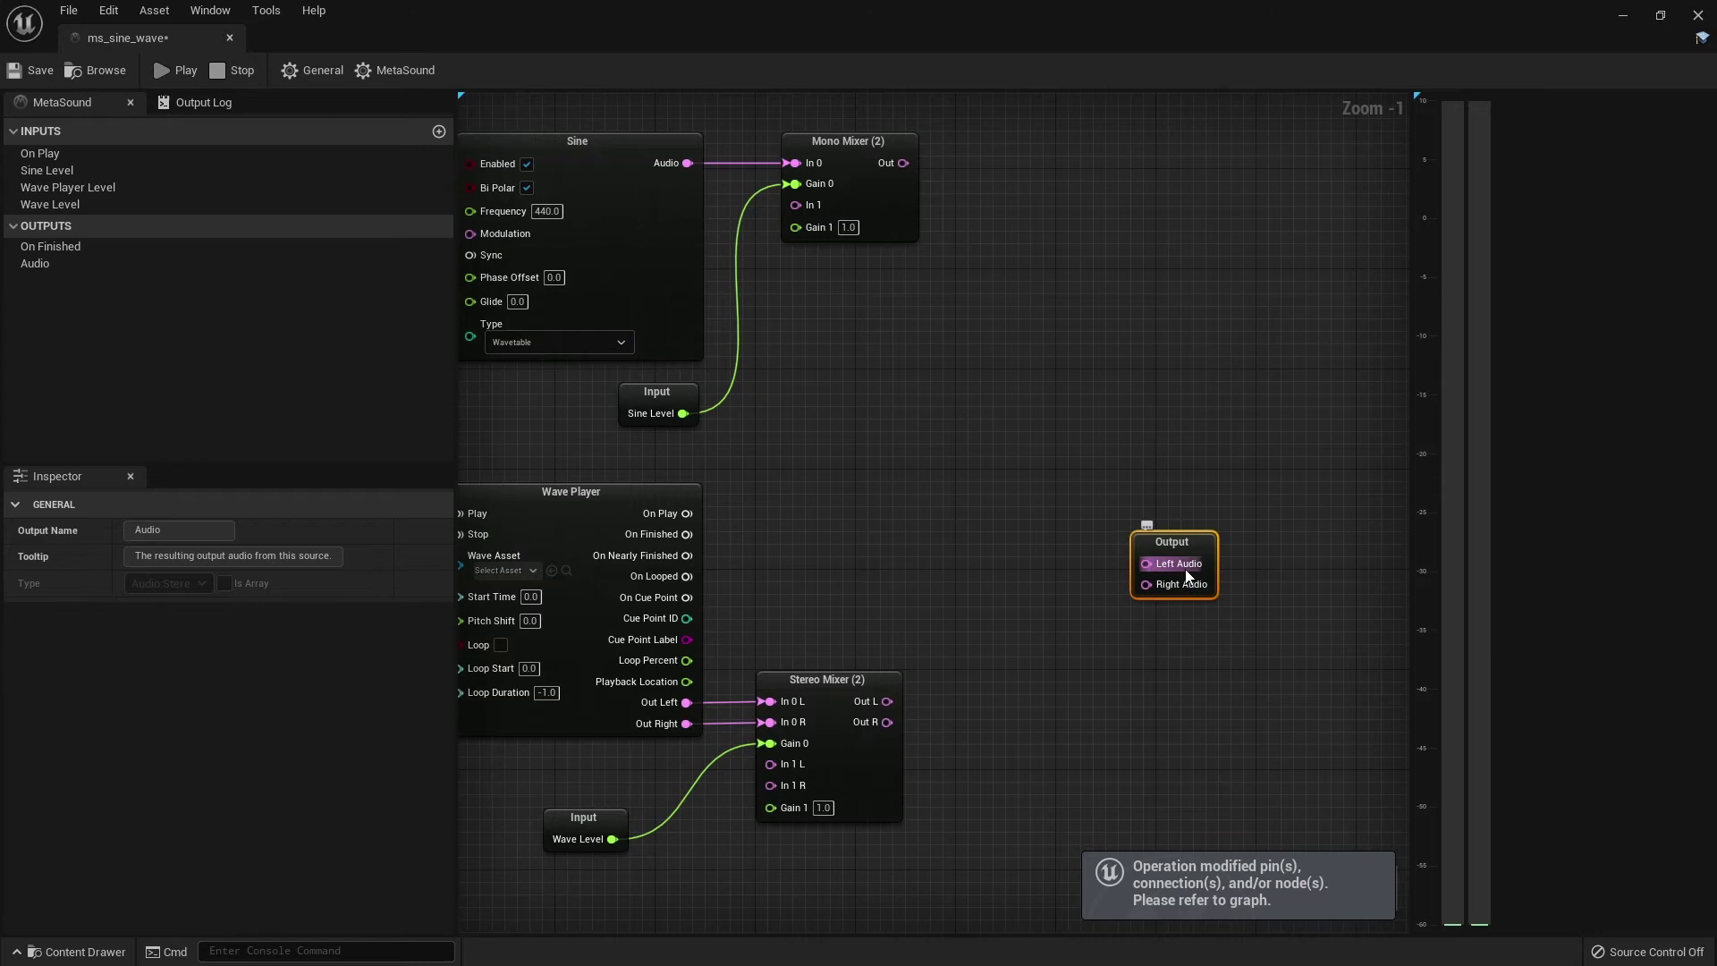
drag(887, 701, 1145, 564)
drag(888, 722, 974, 705)
Step: Move the On Play input beside the Wave Player and connect it to the player's Play trigger
right_drag(855, 576, 1031, 502)
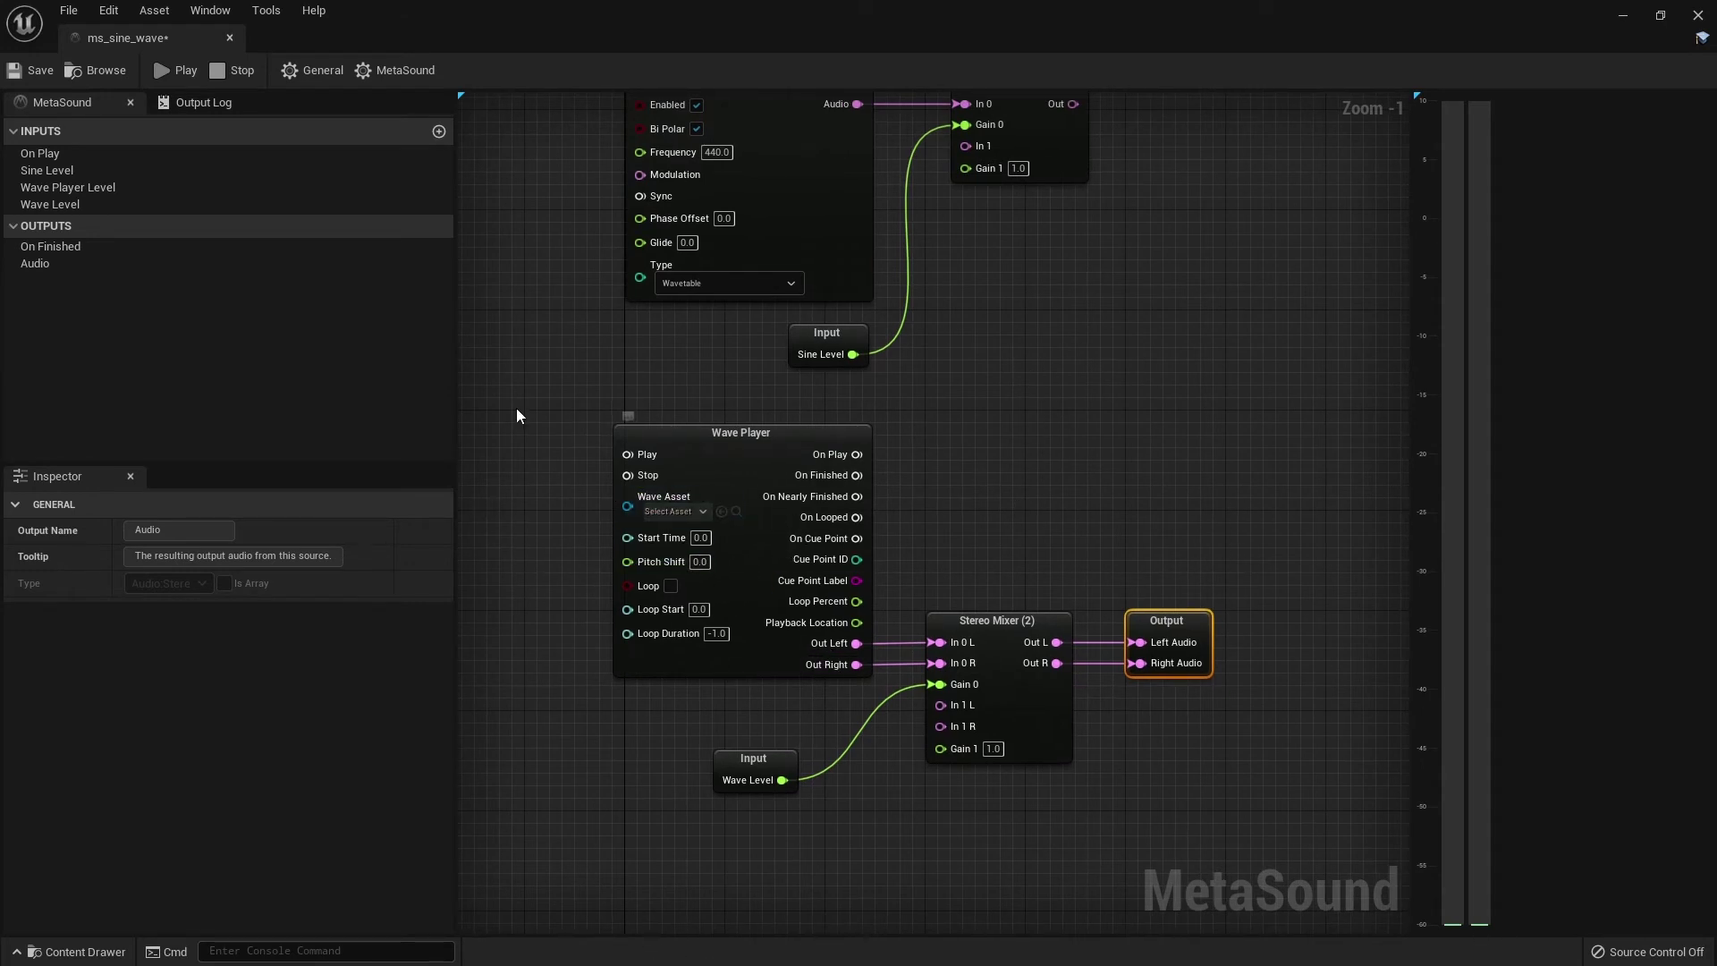
scroll(694, 410, down, 1)
right_drag(693, 410, 731, 469)
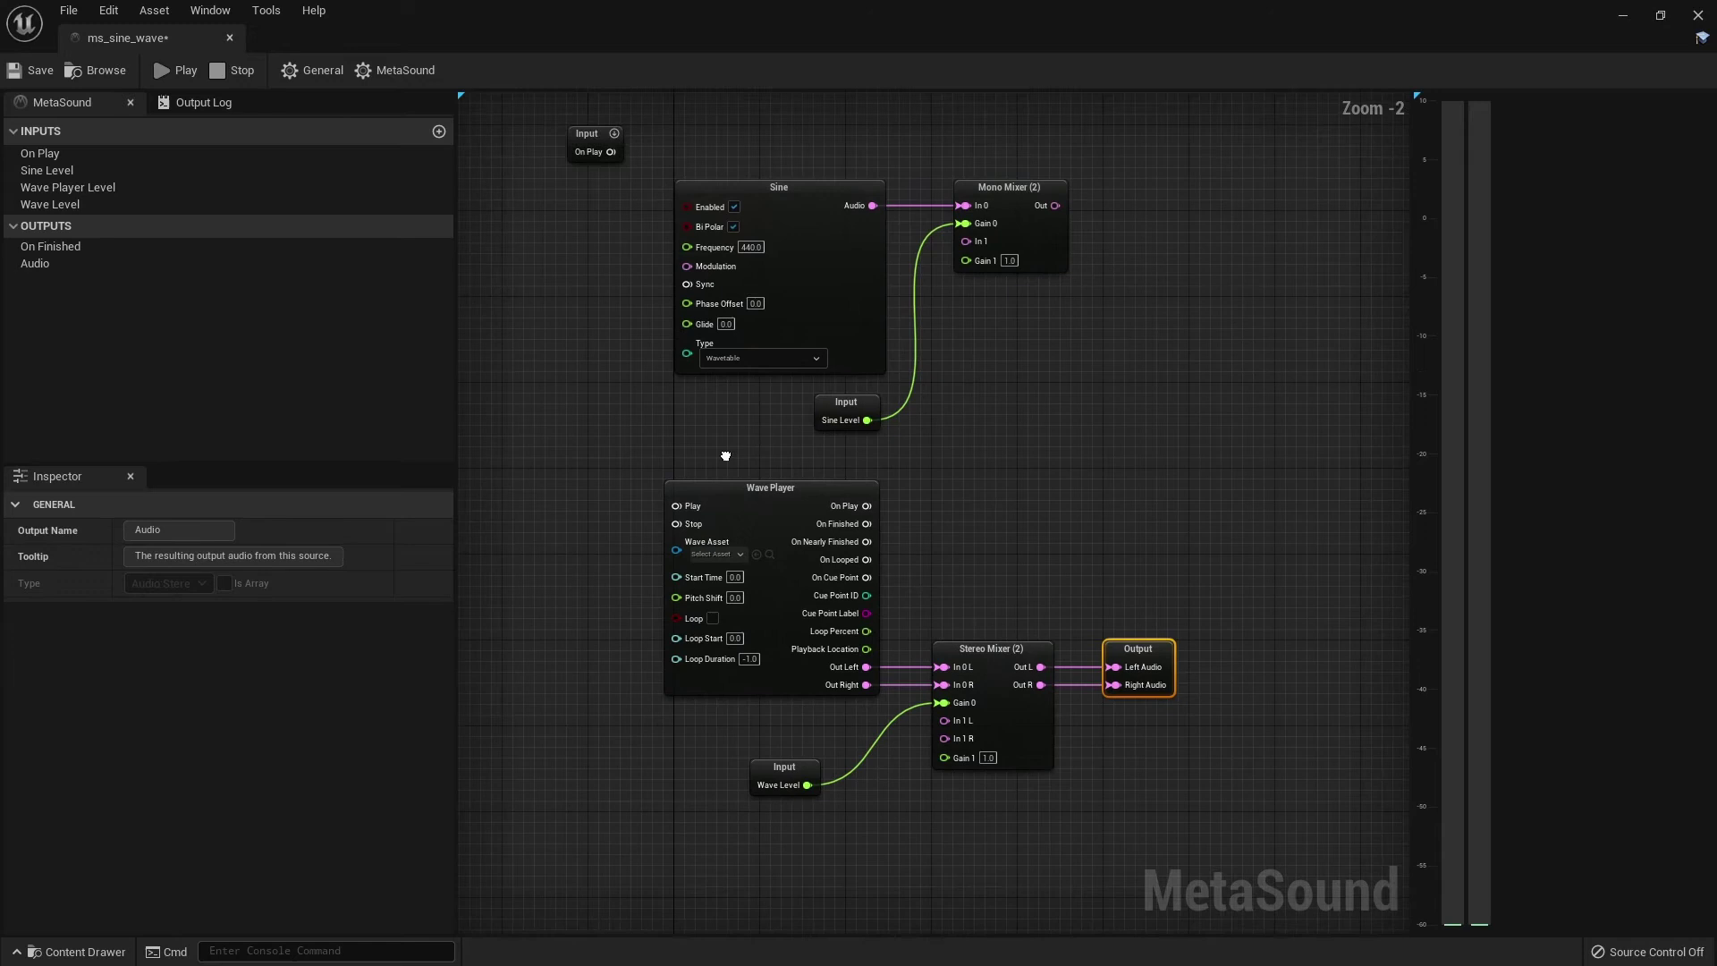
click(754, 219)
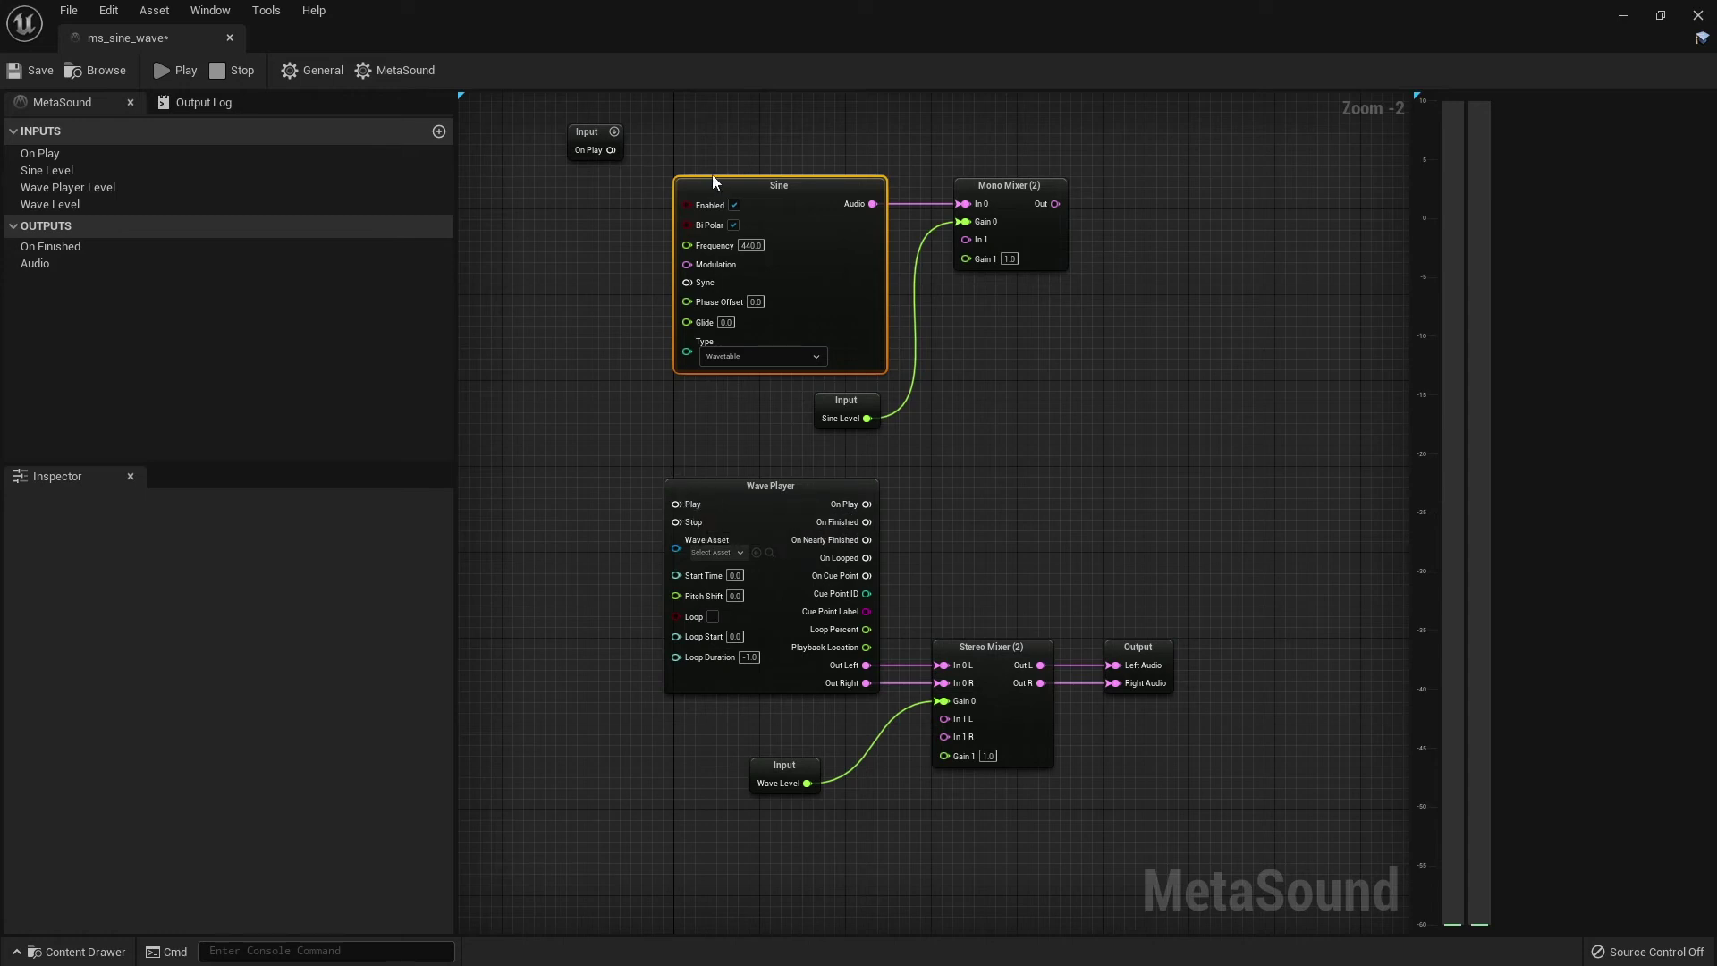
drag(621, 128, 599, 496)
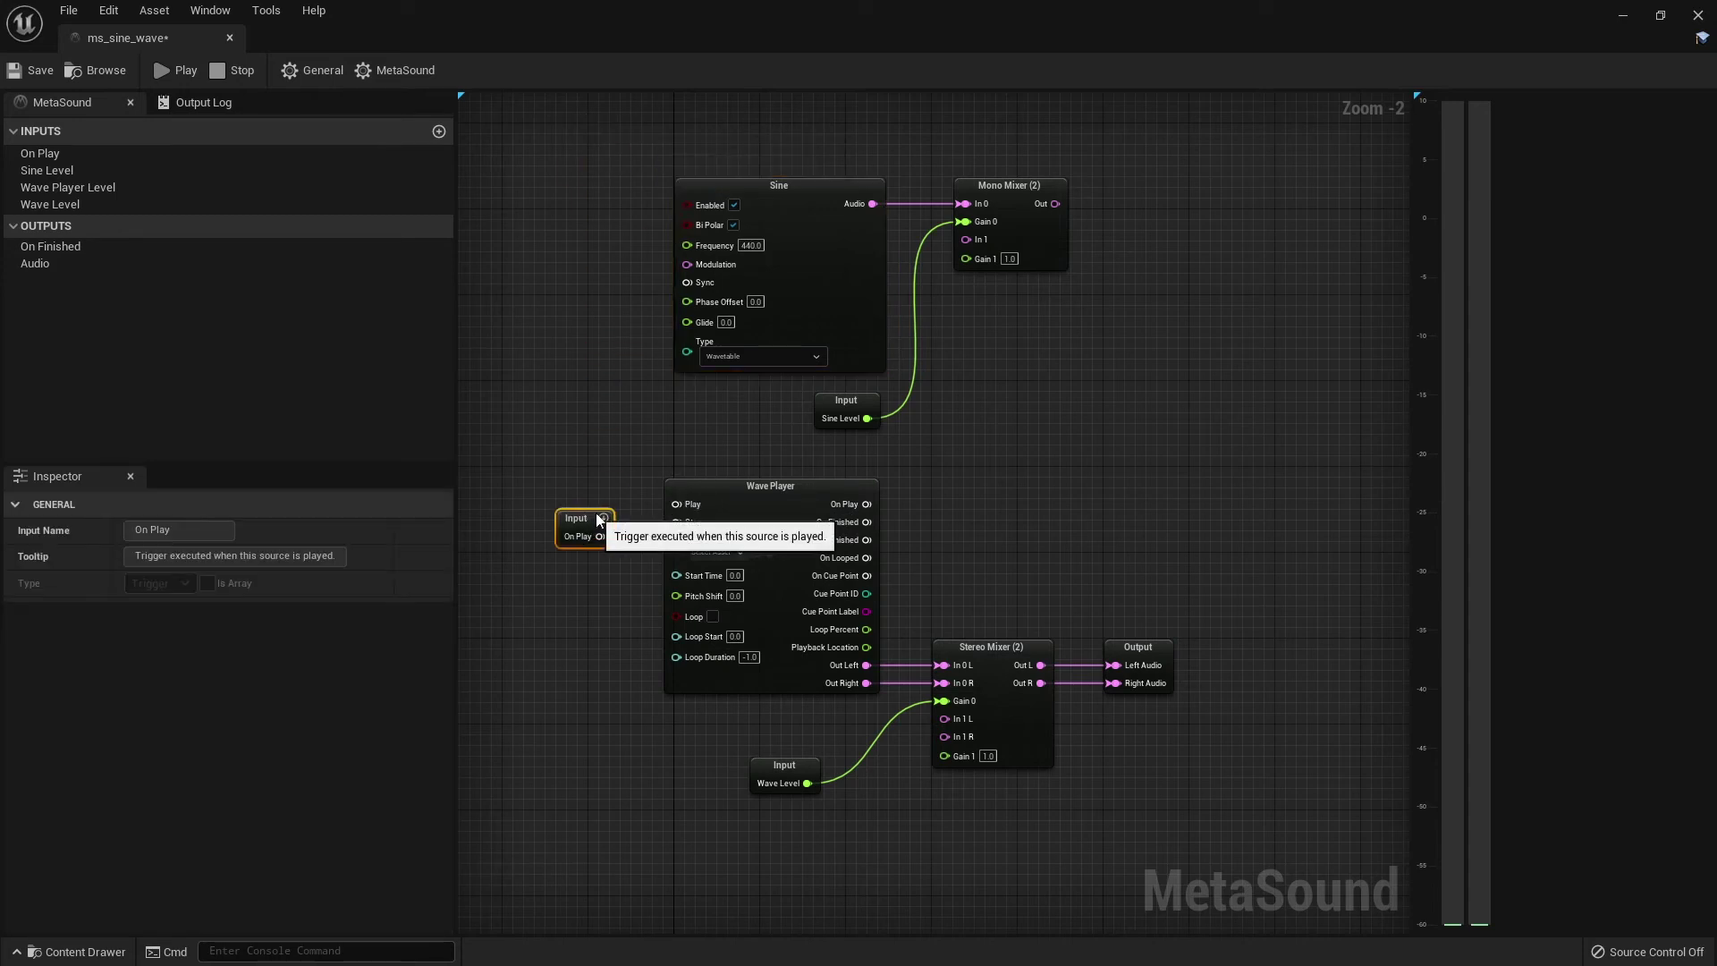
scroll(599, 496, up, 2)
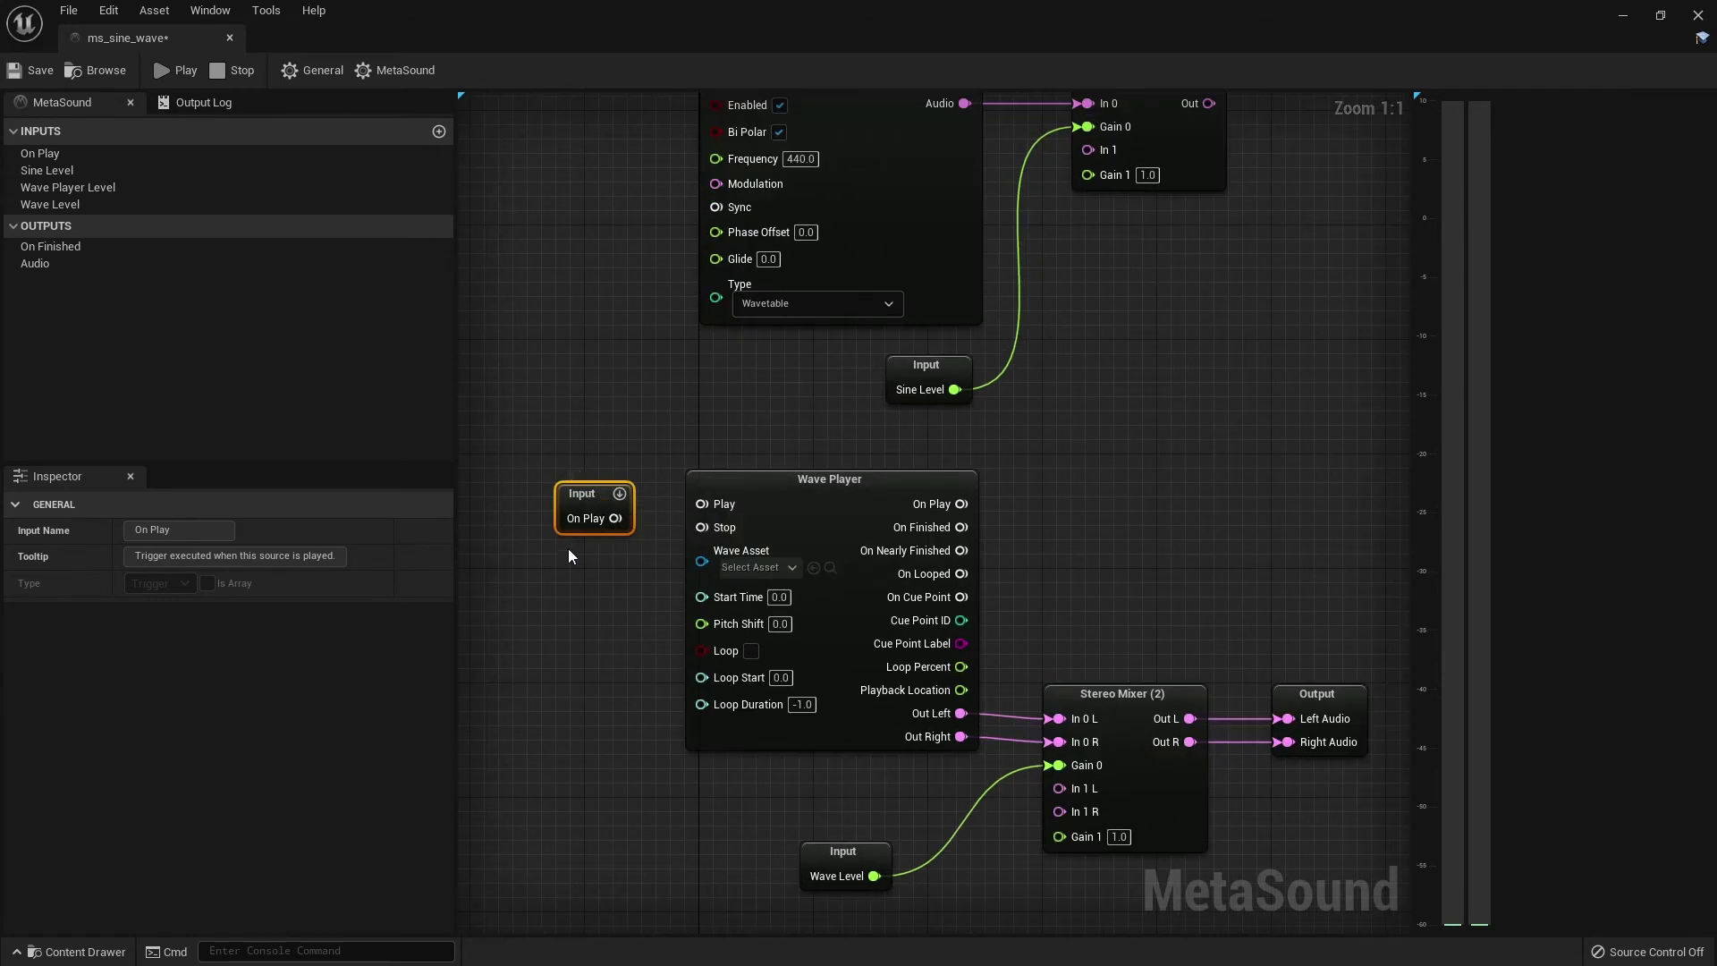
drag(582, 508, 554, 493)
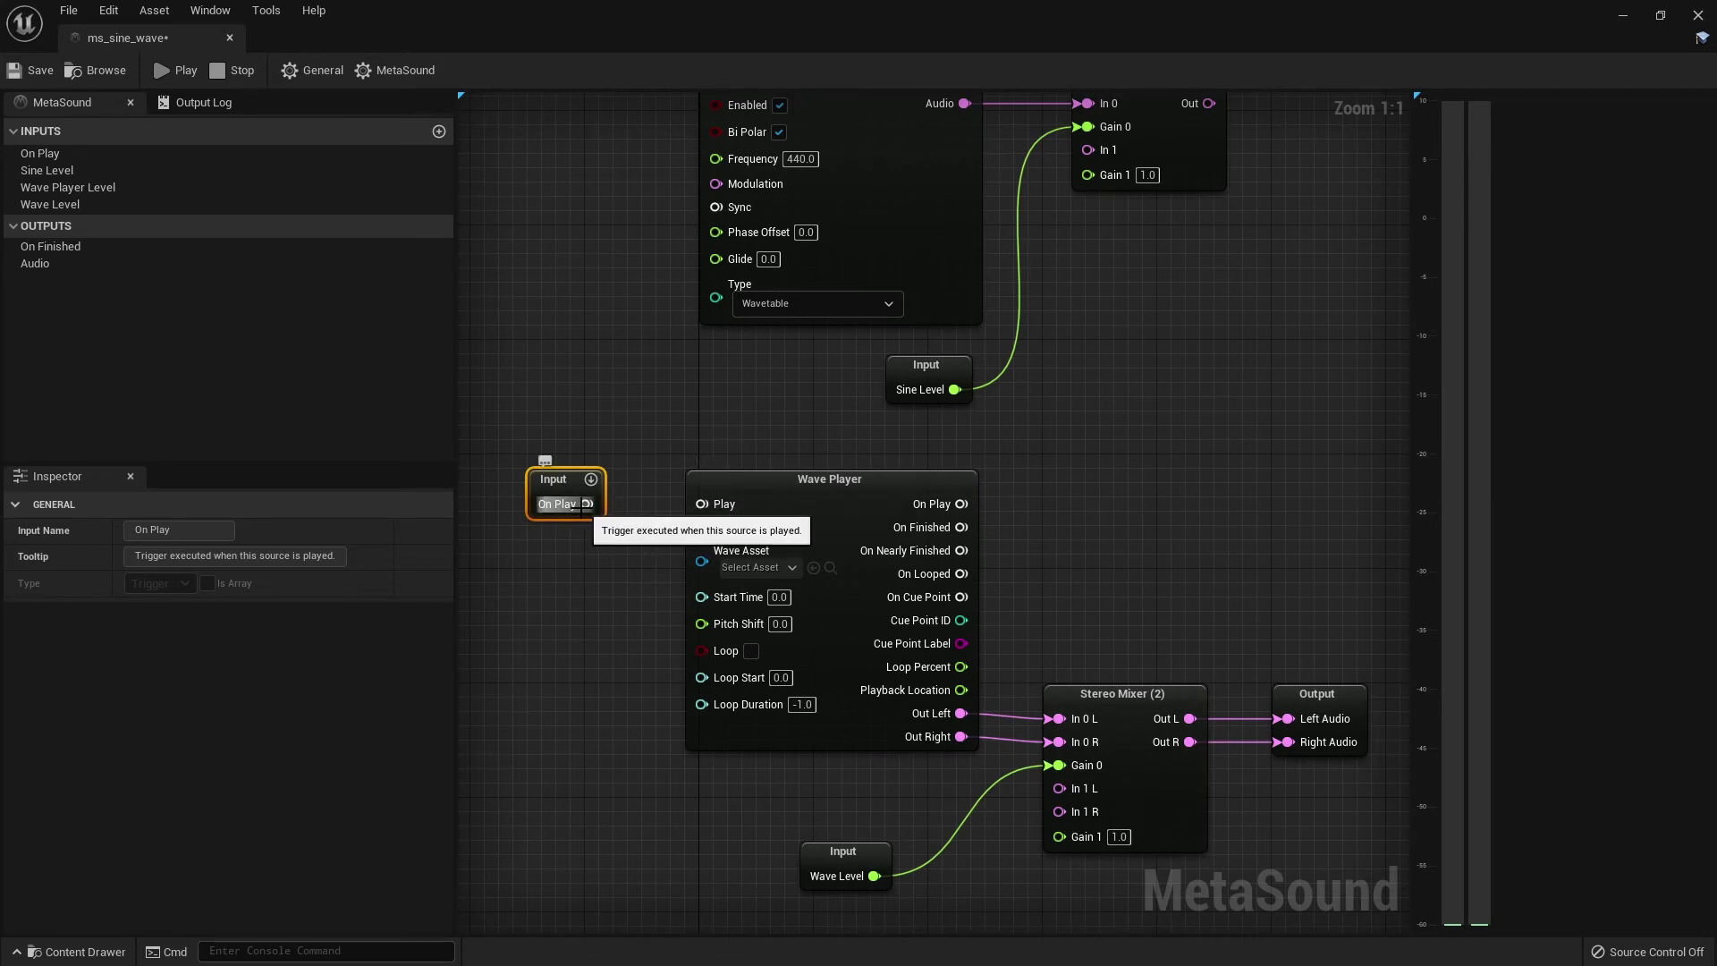
drag(582, 508, 702, 503)
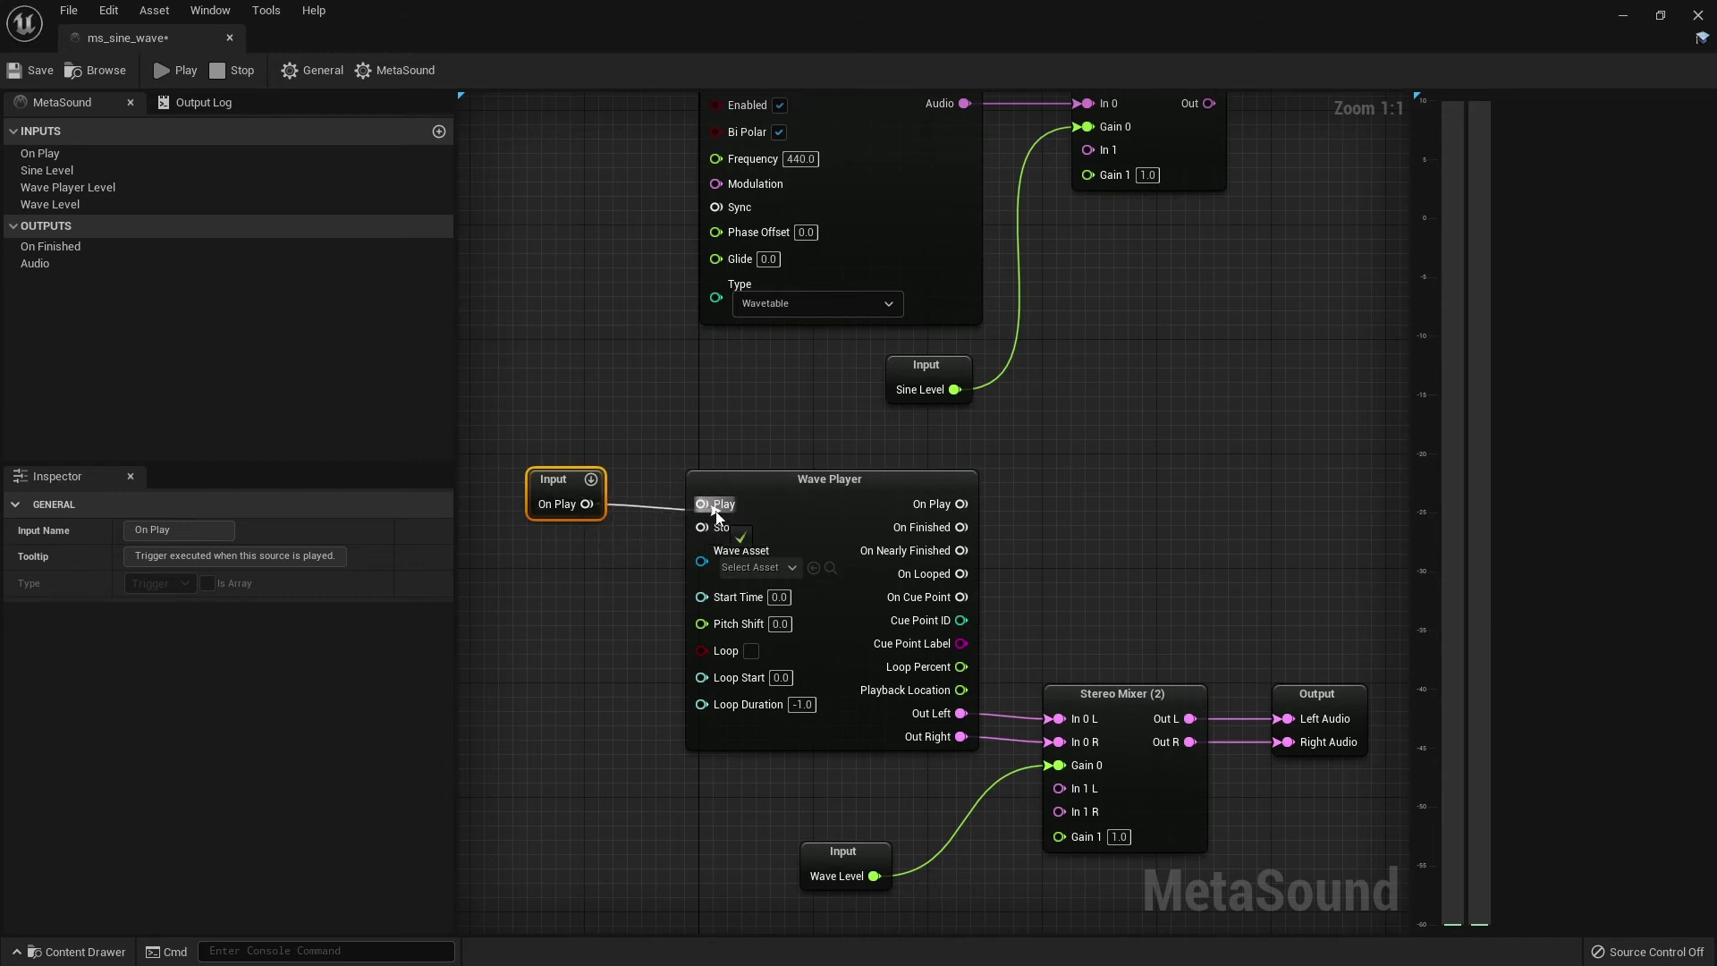
click(794, 493)
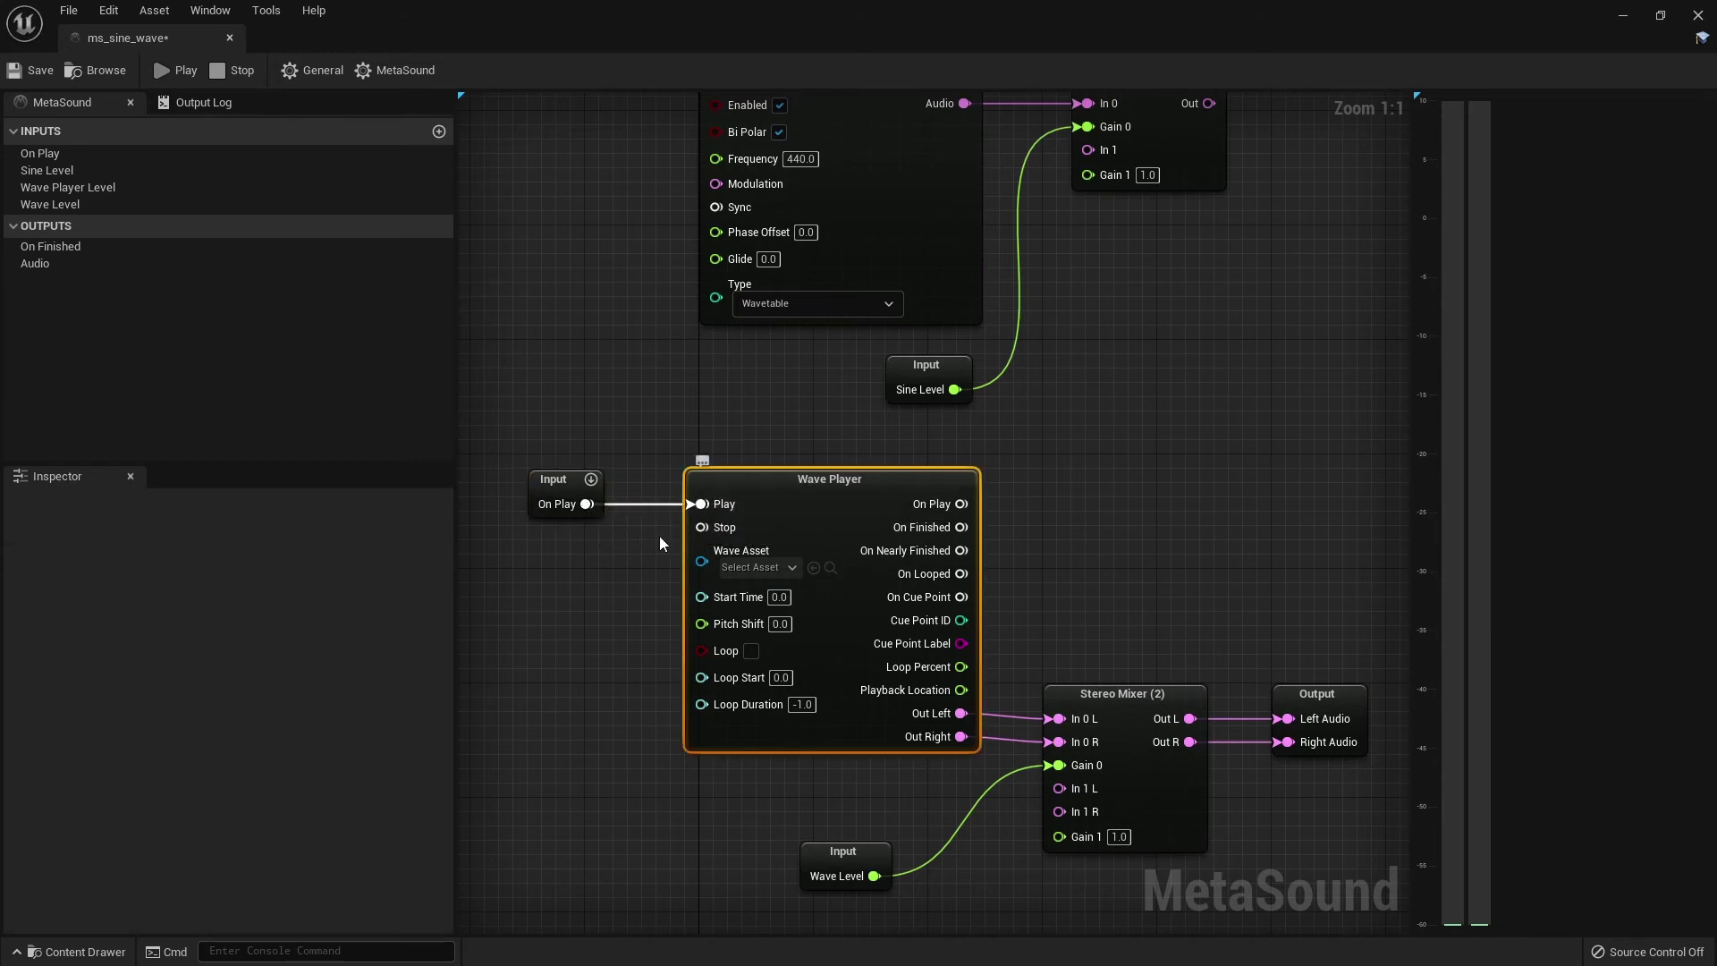
Step: Assign the Fire01 sound wave to the Wave Player's Wave Asset and enable its Loop option
click(573, 543)
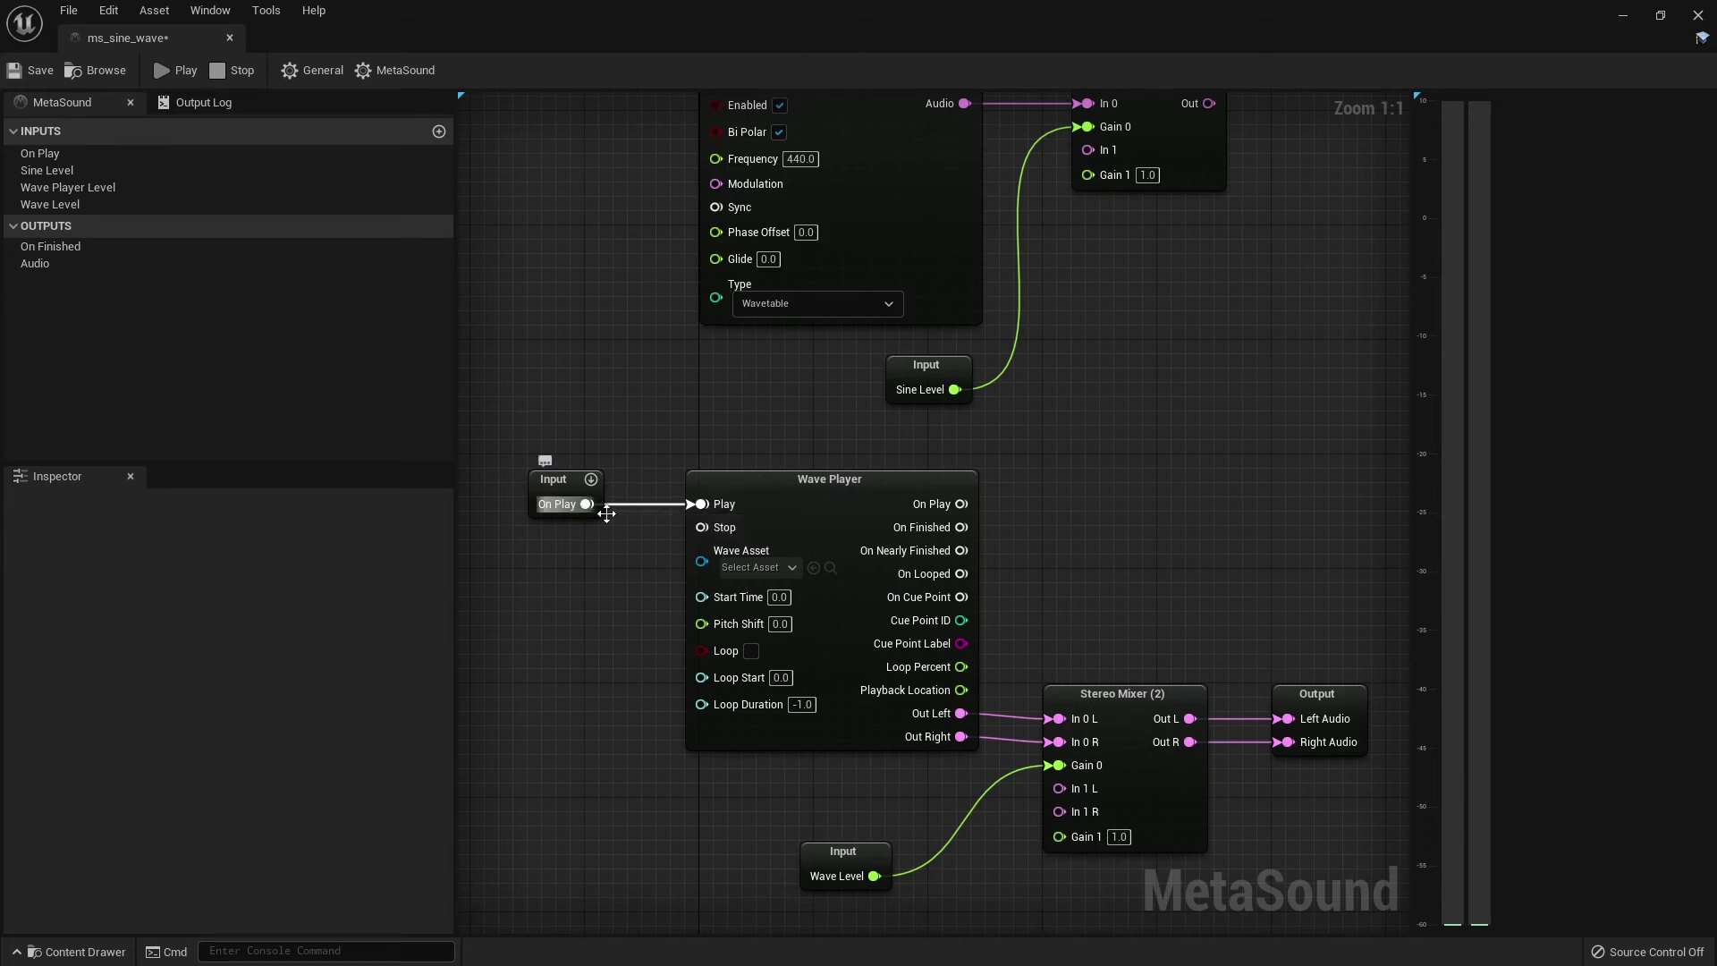
click(816, 499)
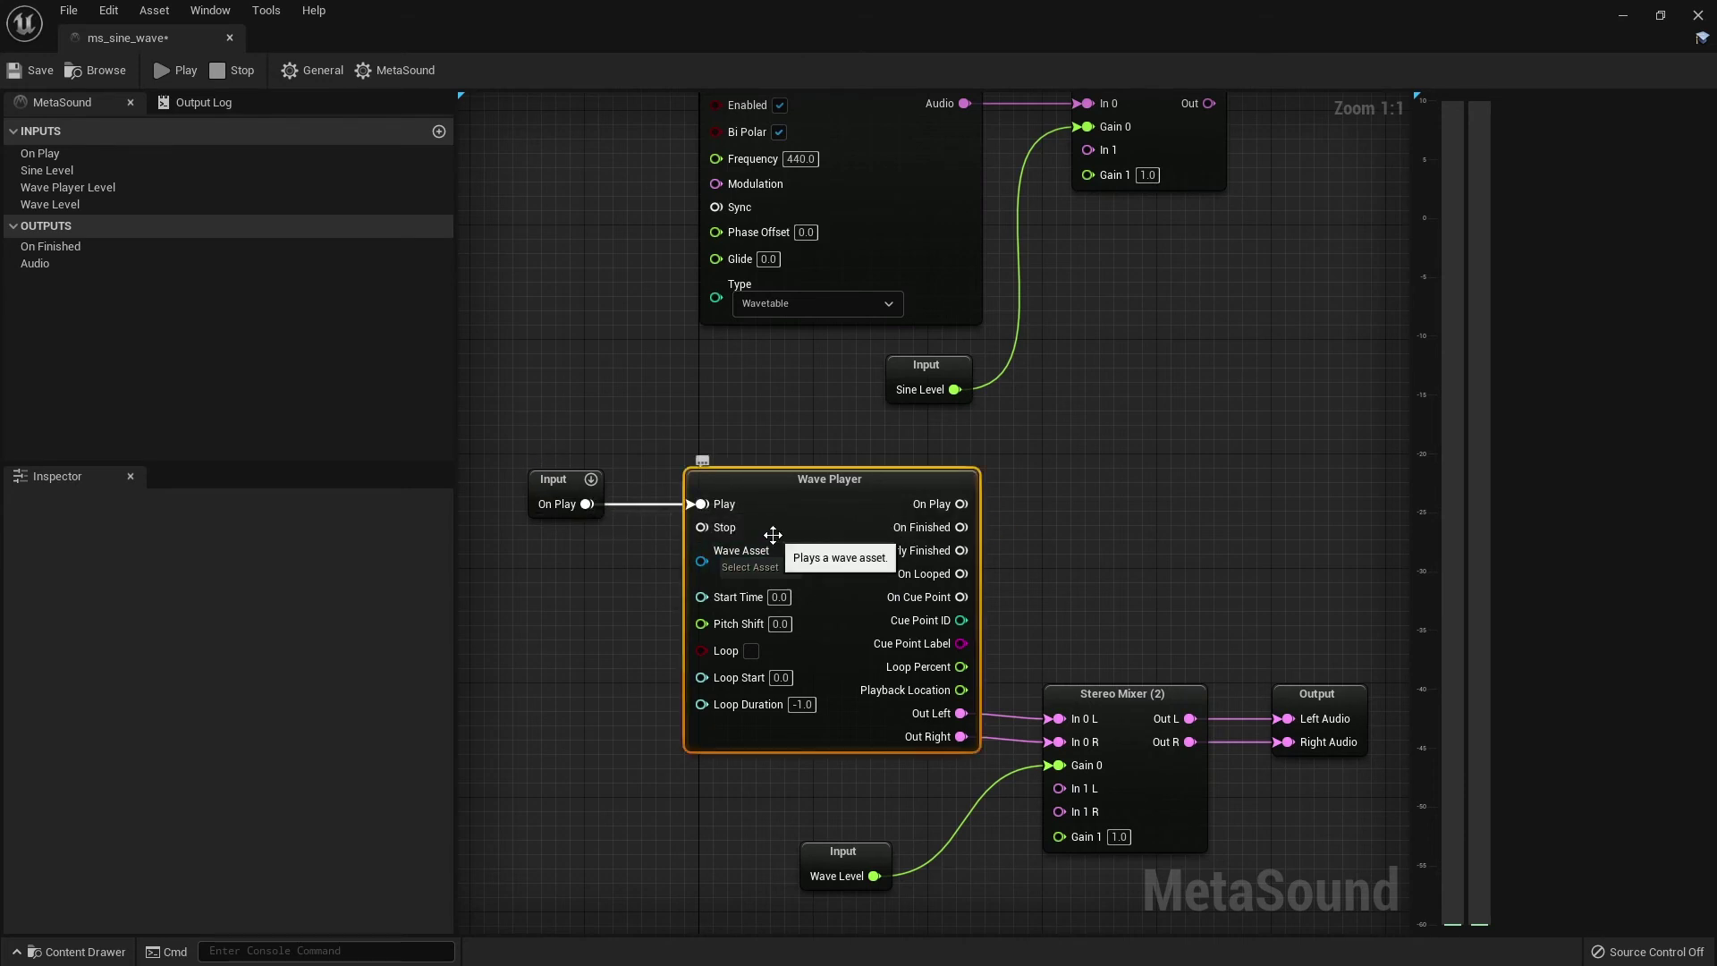
scroll(1015, 520, down, 1)
right_drag(1016, 520, 951, 436)
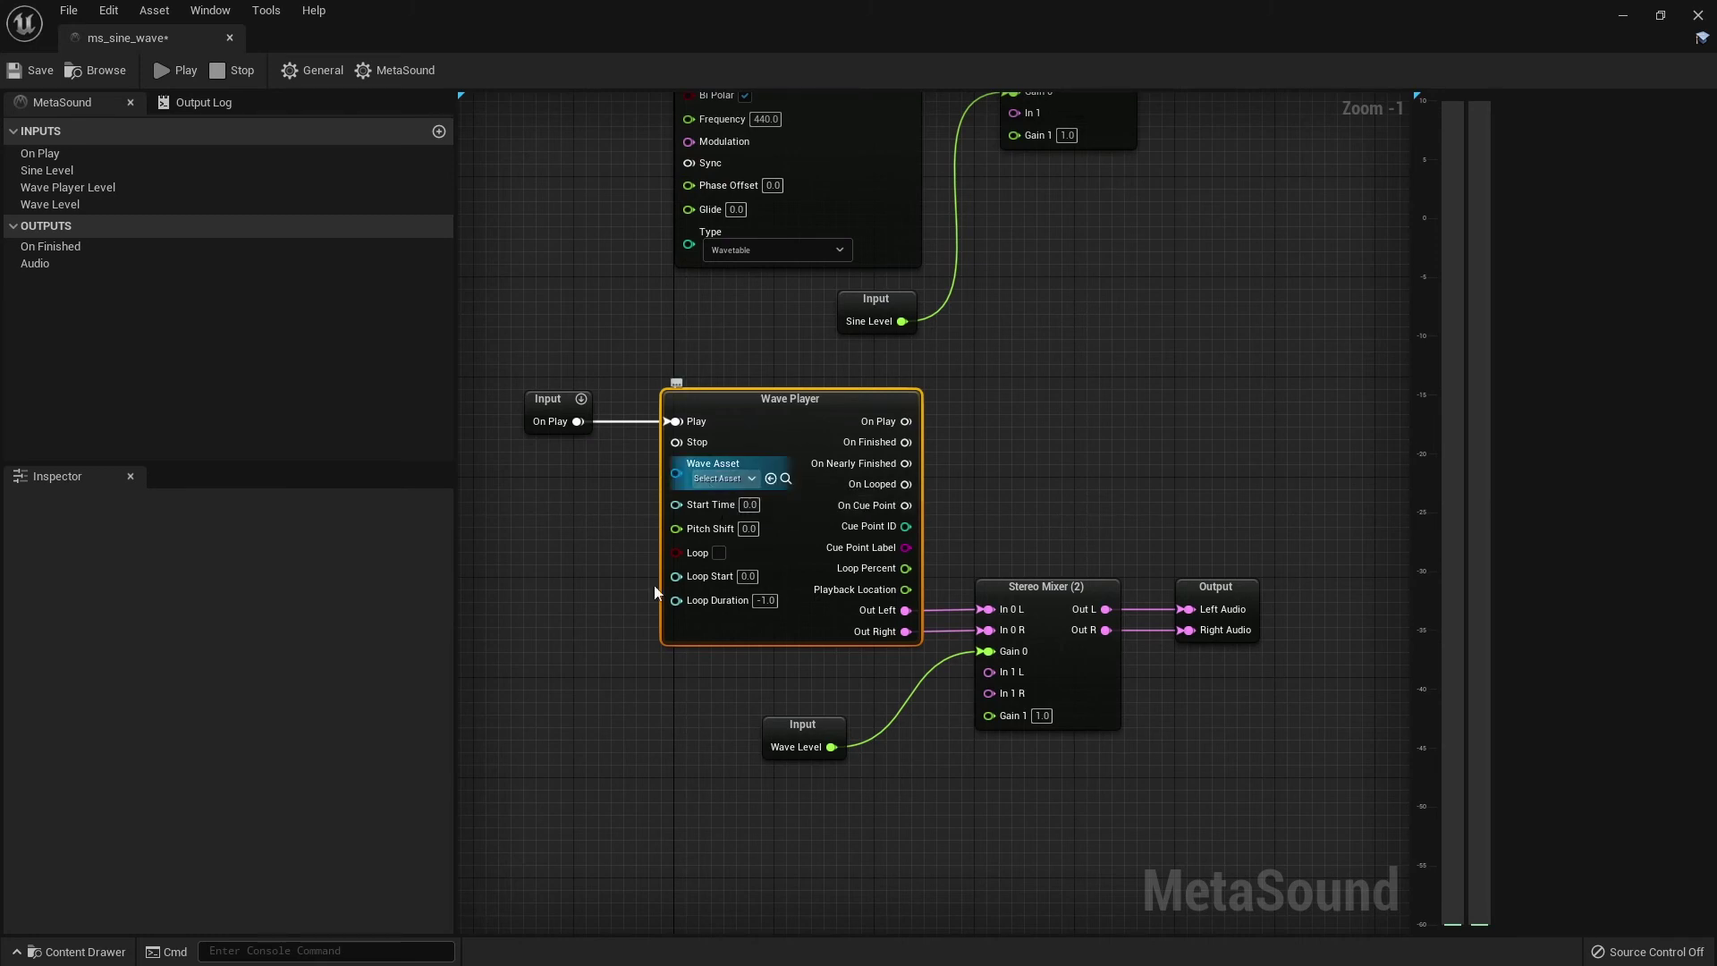
click(743, 479)
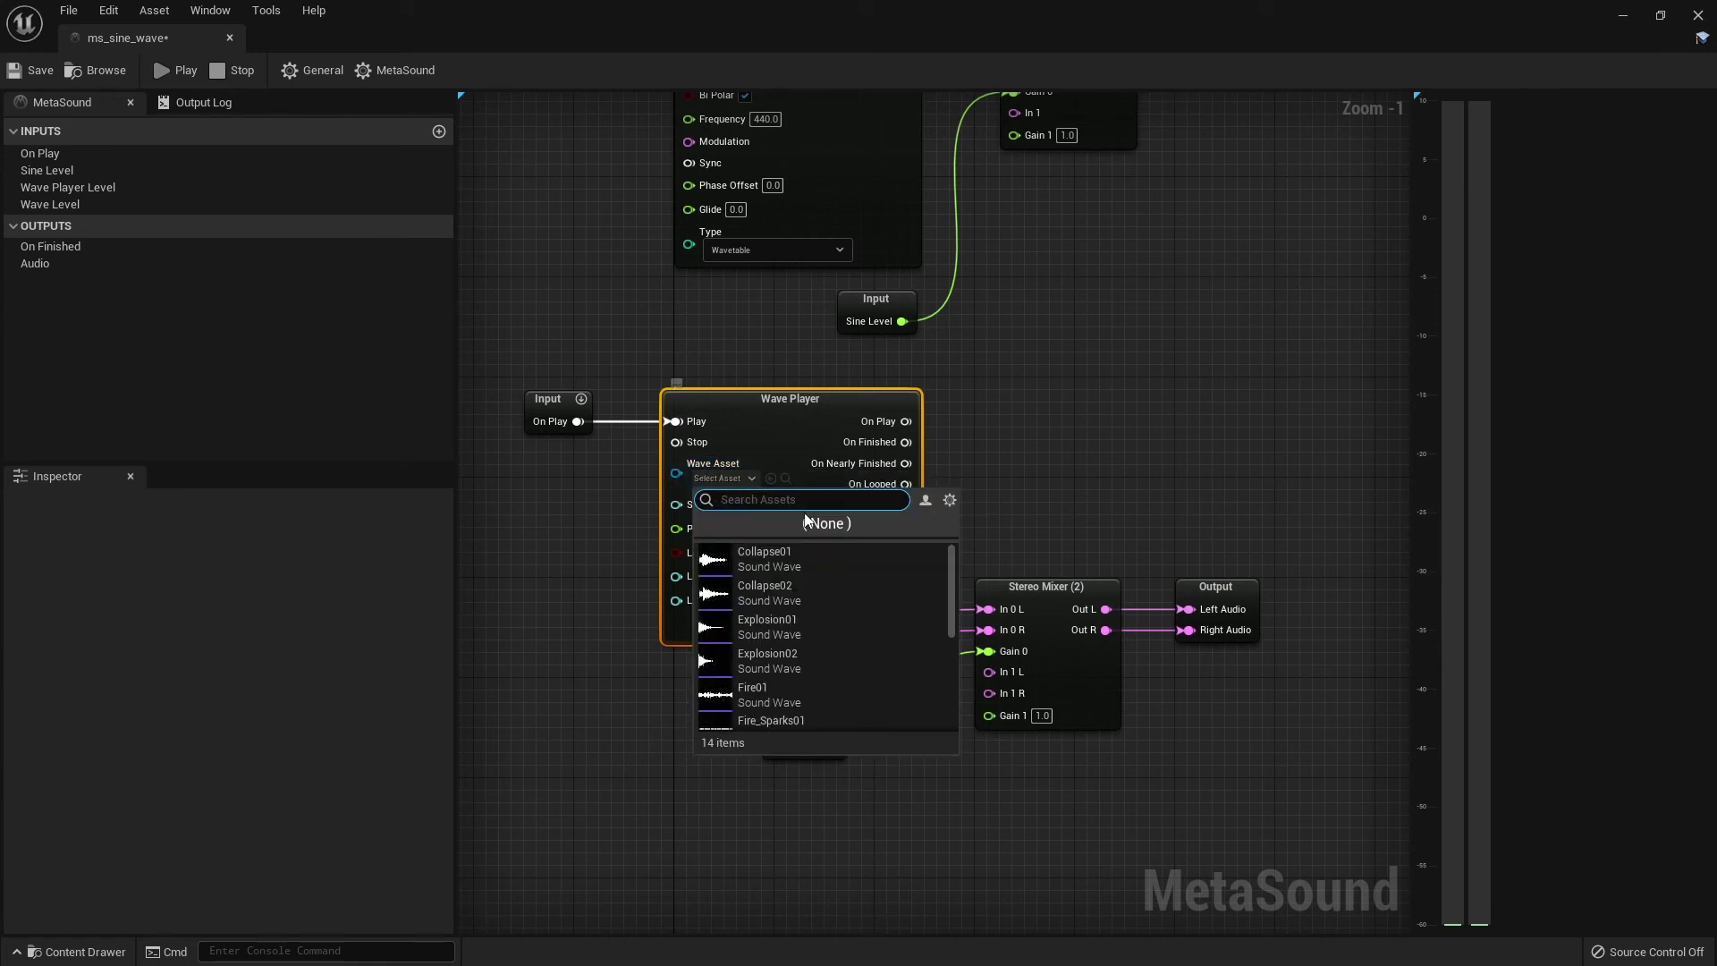
click(800, 703)
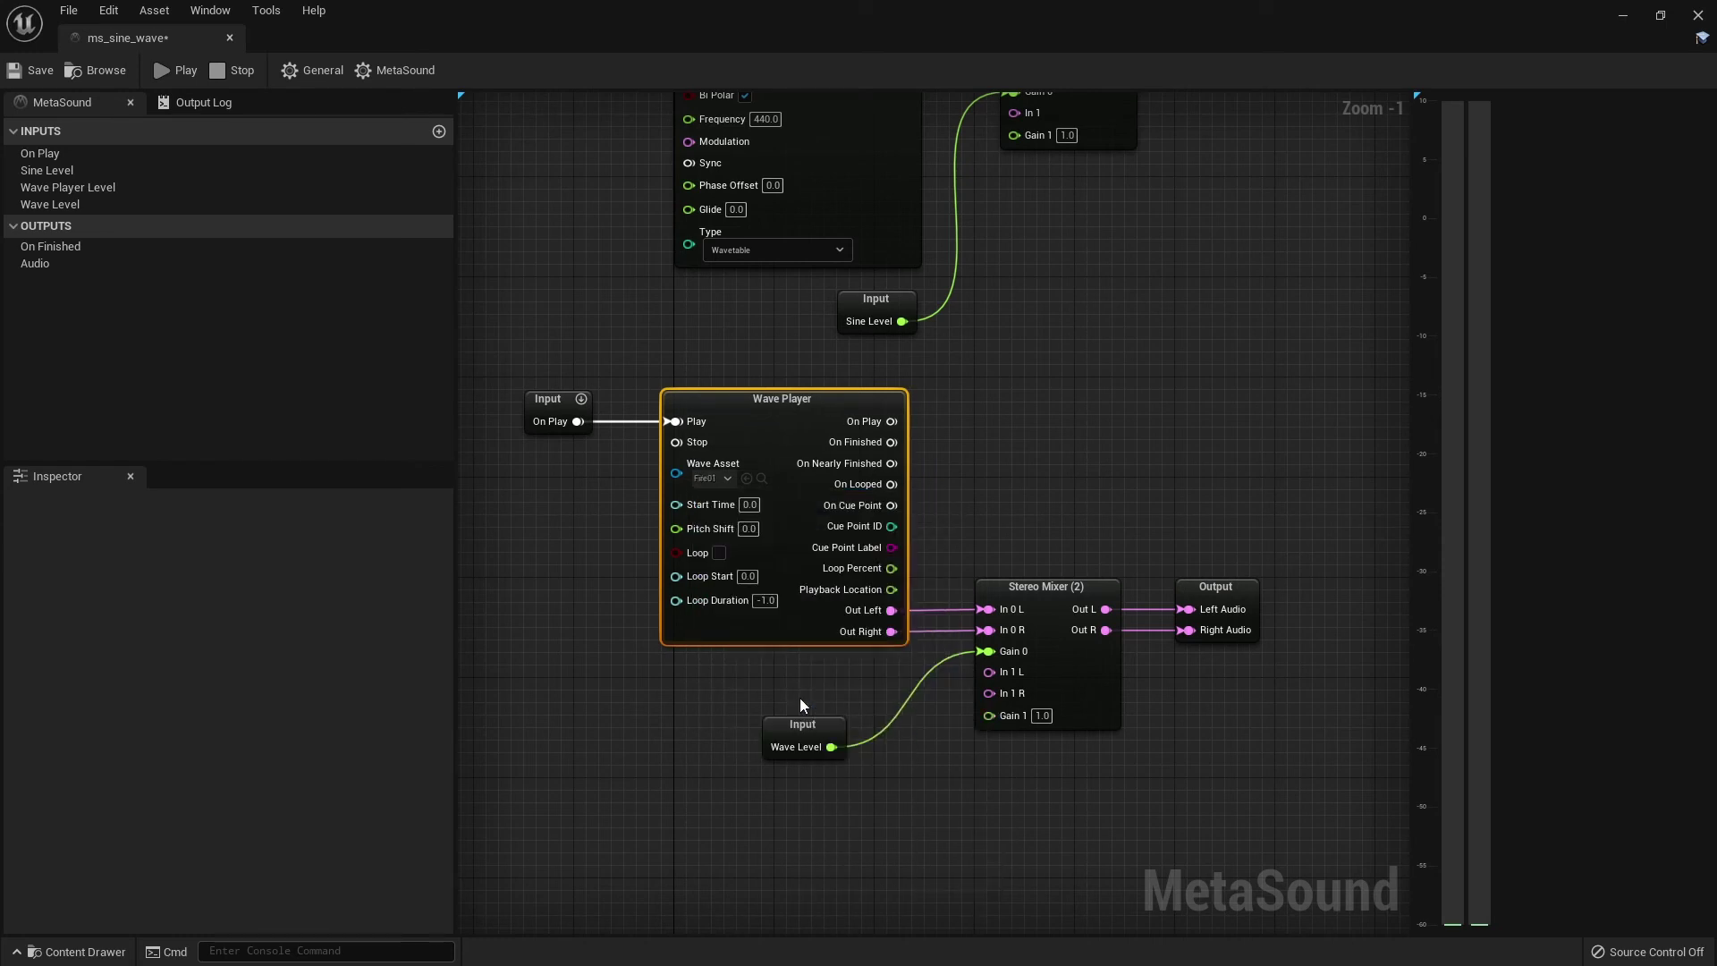
click(562, 529)
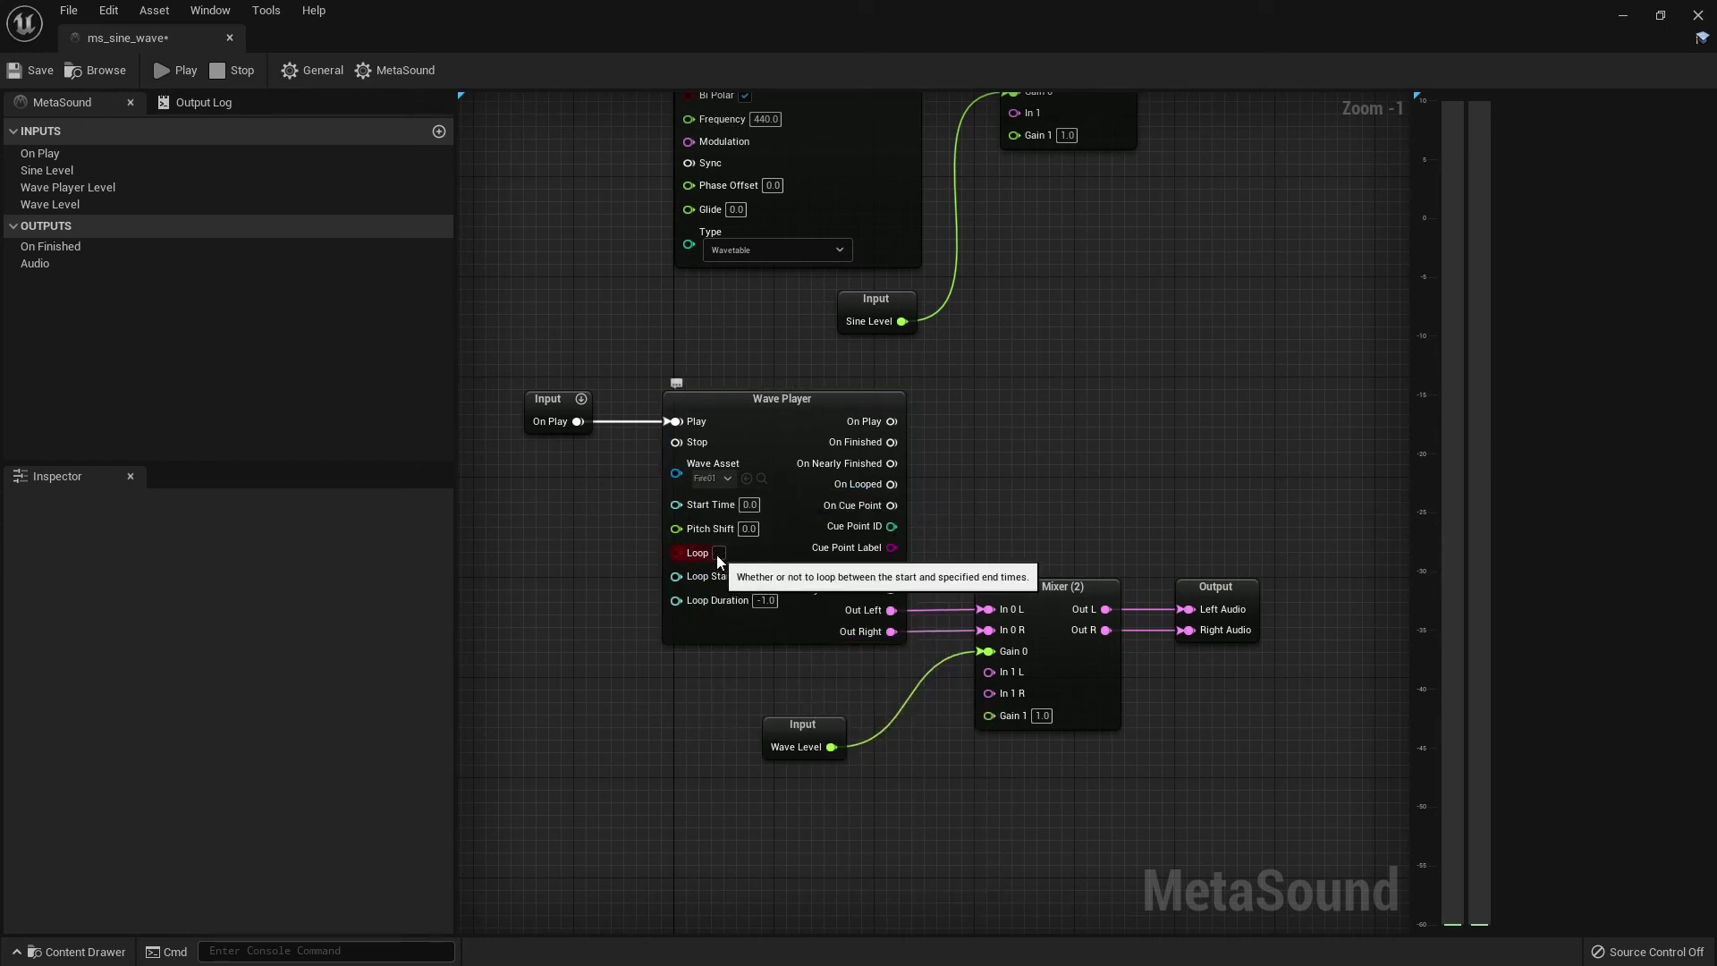
click(719, 553)
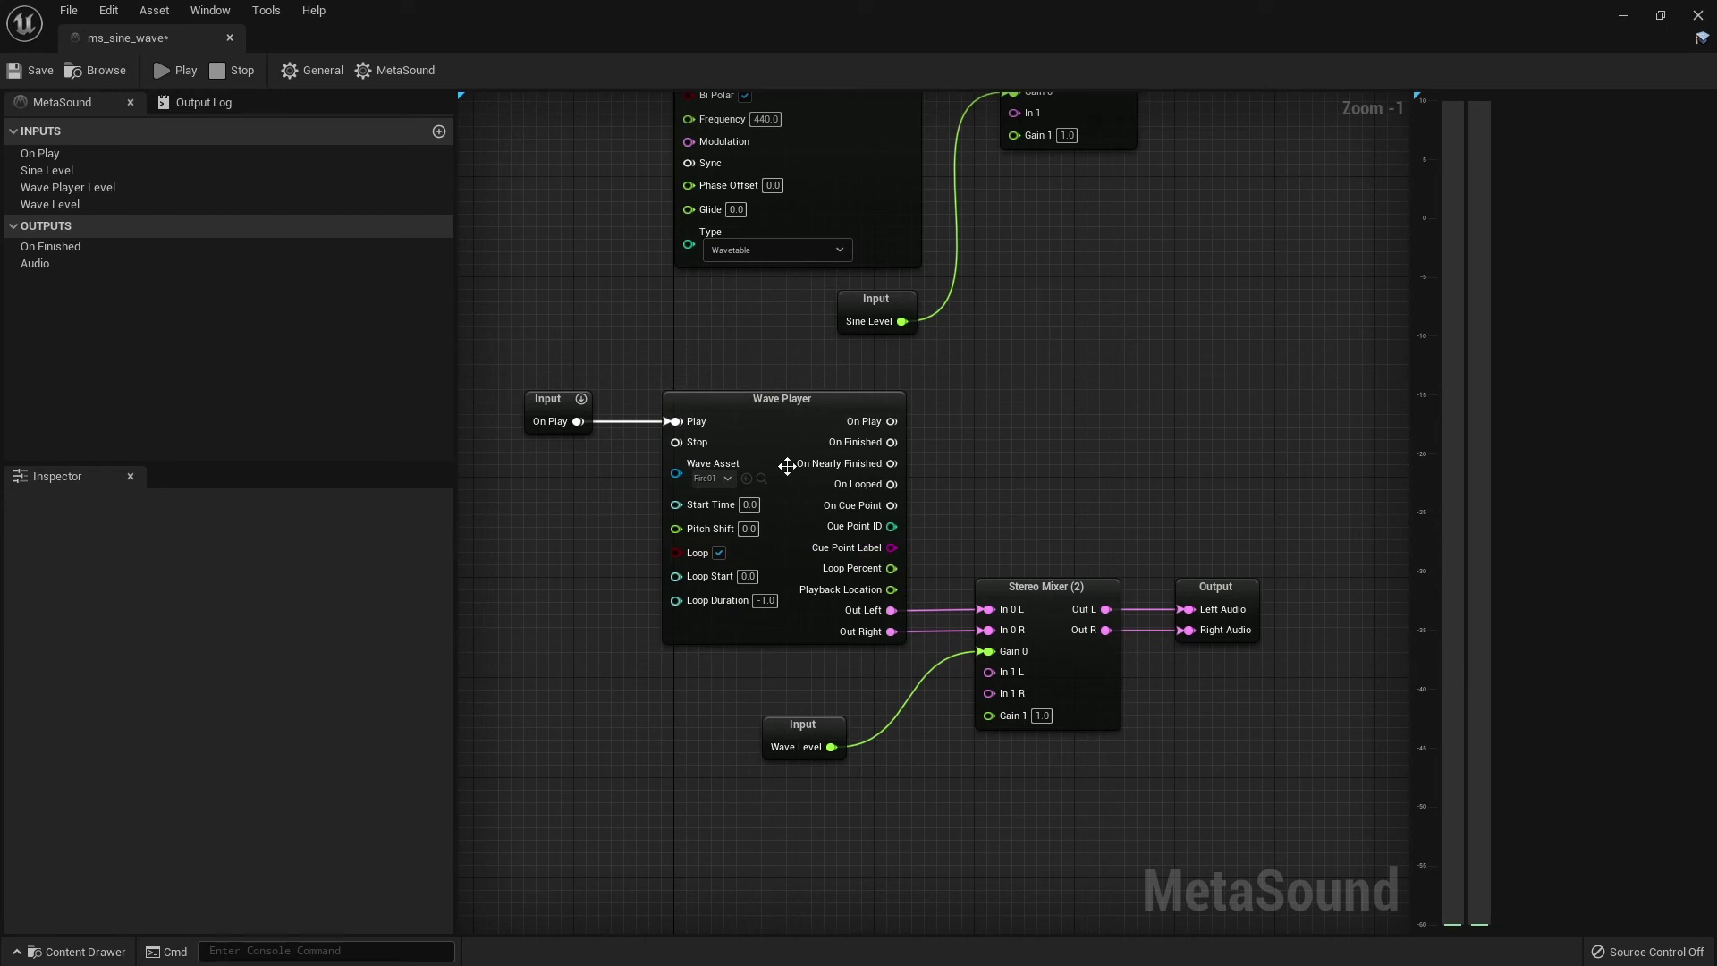
Step: Test the Wave Level input during playback by raising its default to about 0.96 and returning it to 0.0, then stop playback
mouse_move(1058, 494)
right_down()
mouse_move(1027, 394)
mouse_move(1079, 496)
right_up()
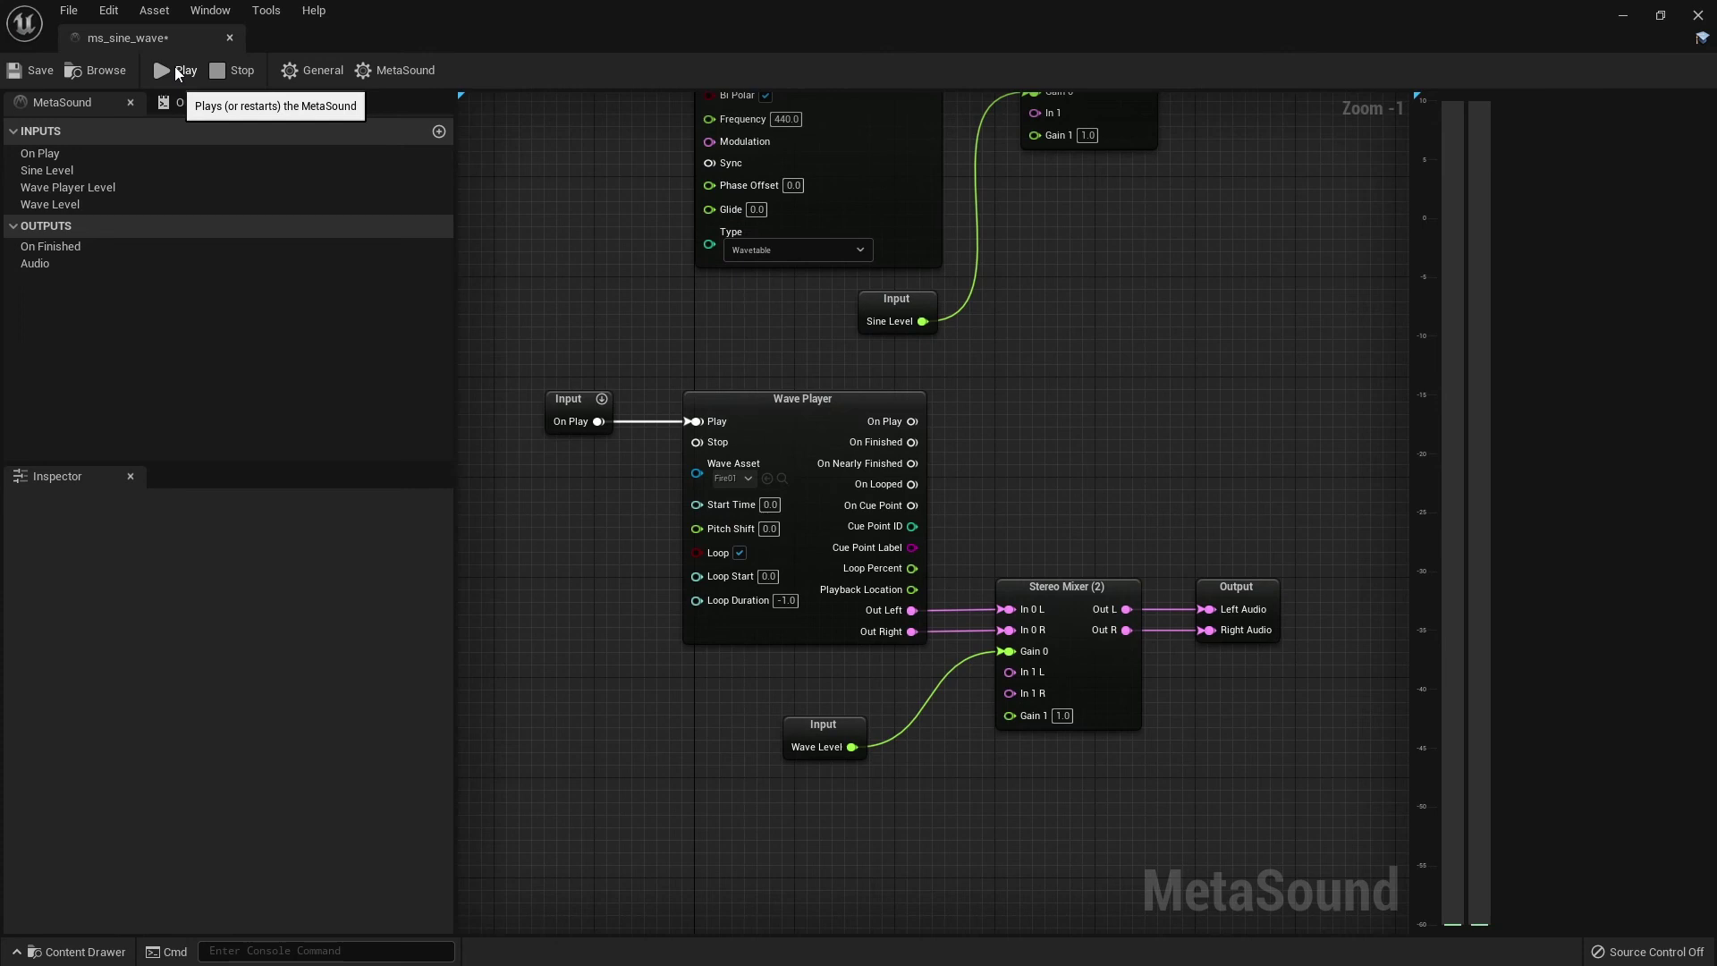
click(818, 725)
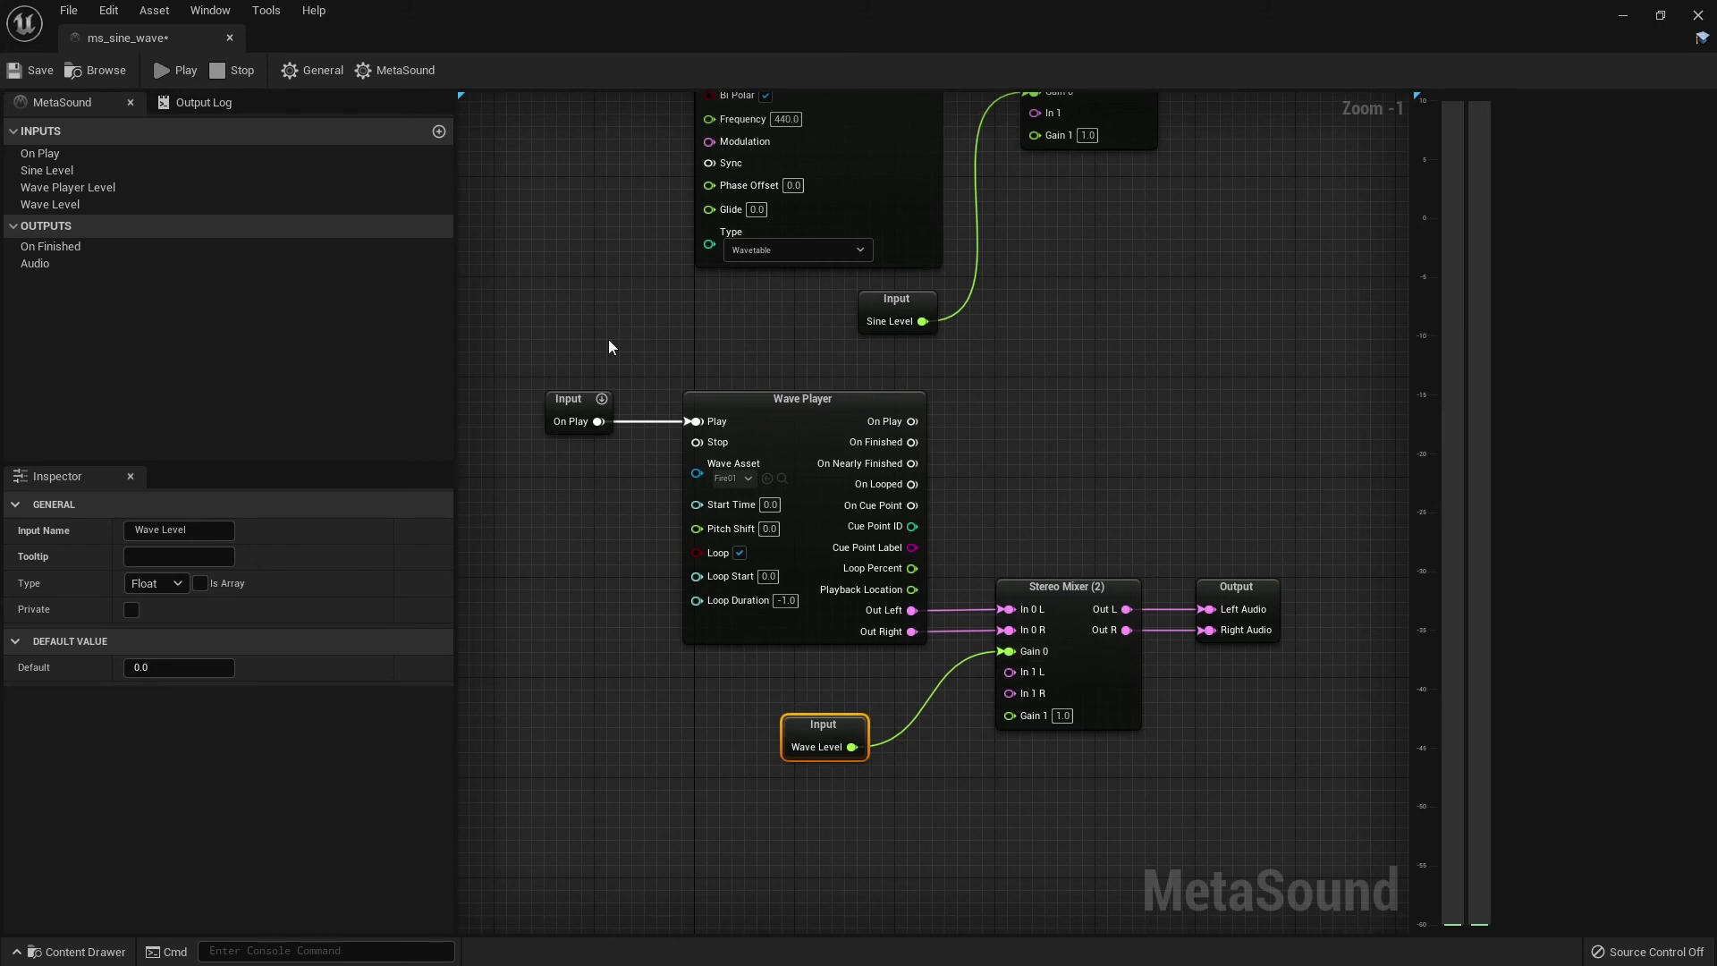
click(185, 75)
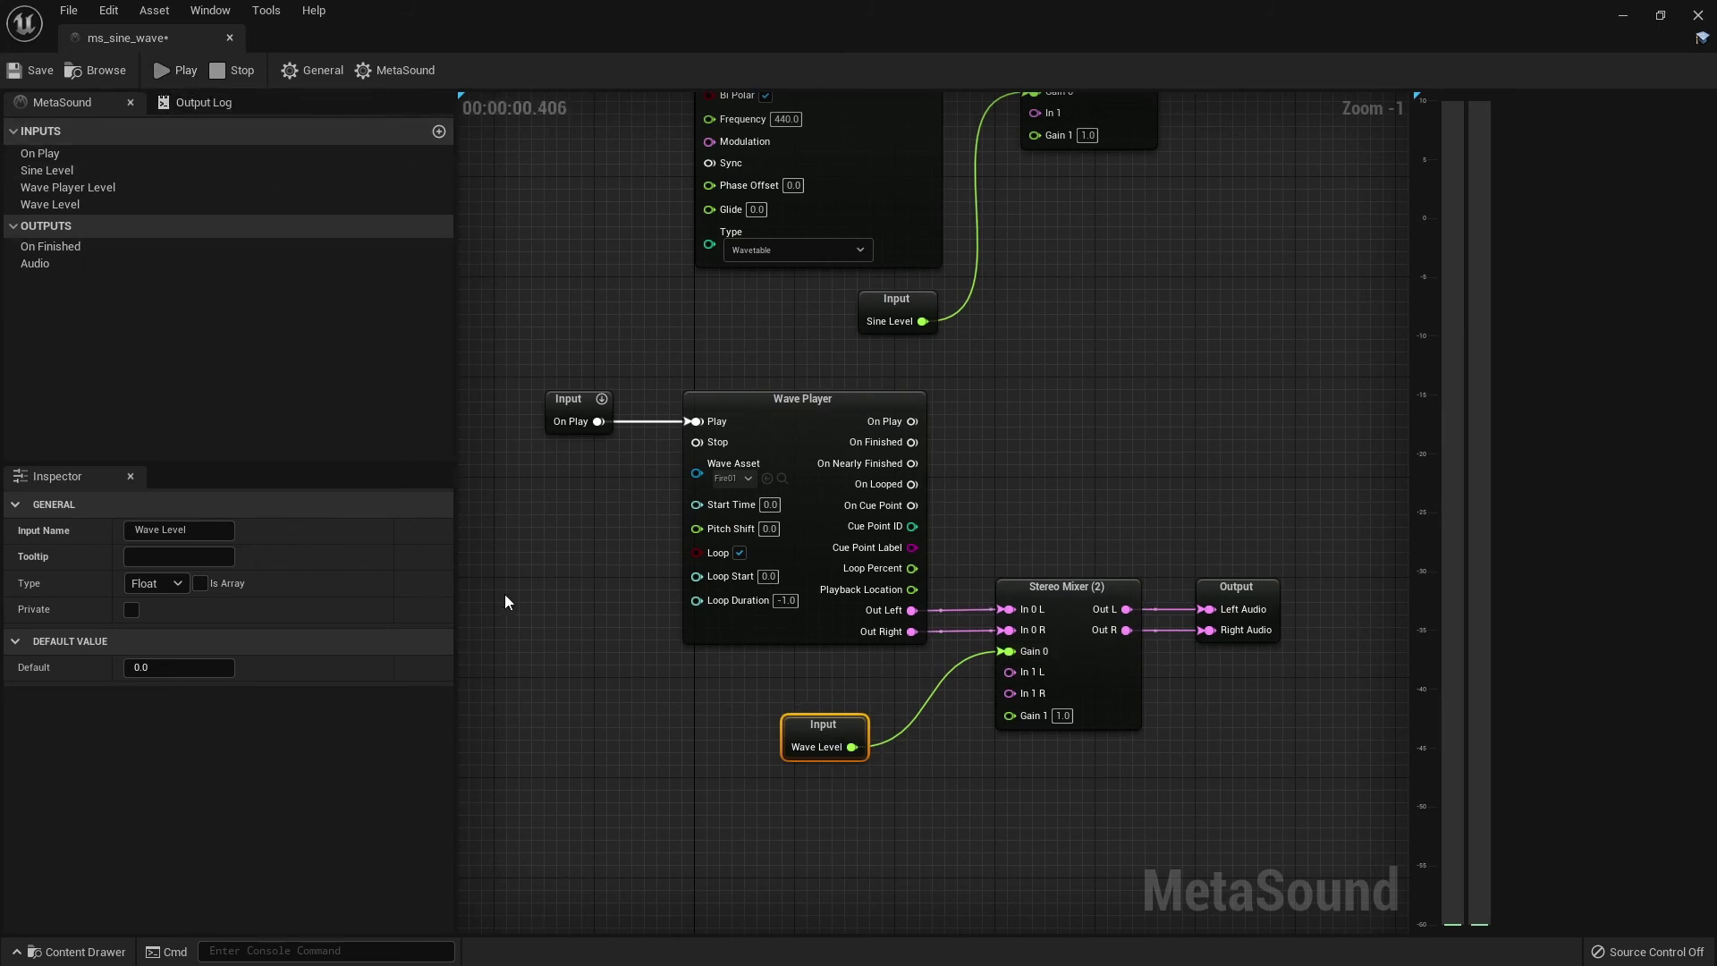
click(181, 672)
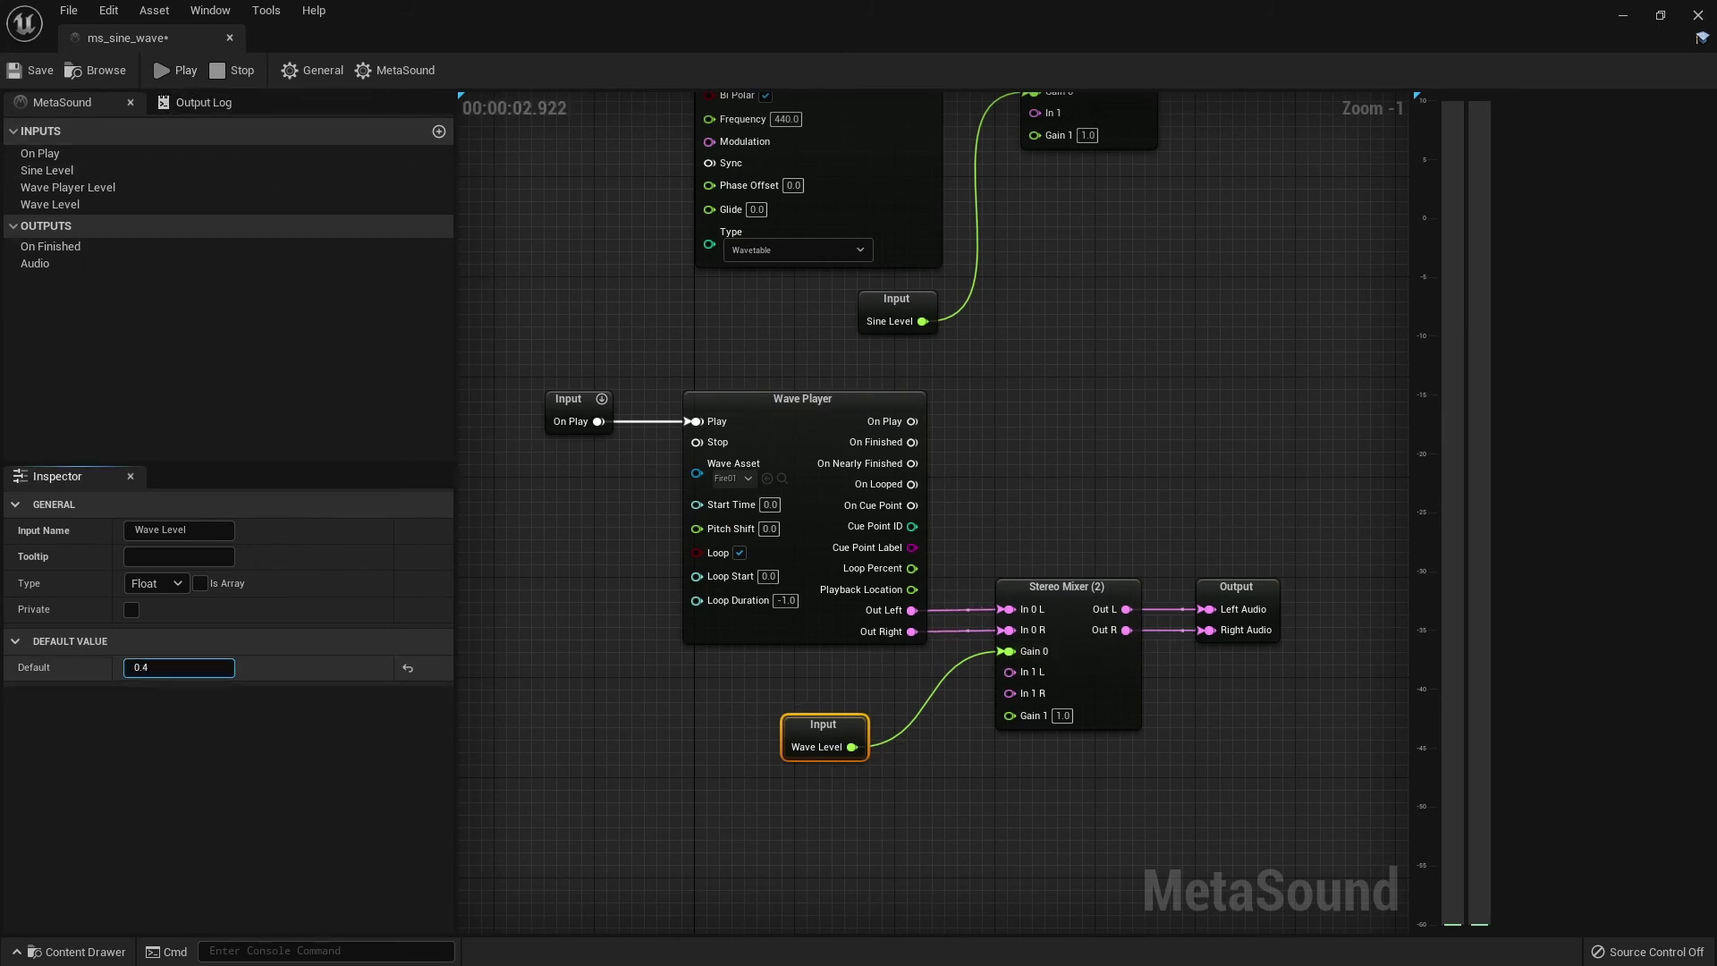
drag(182, 667, 260, 667)
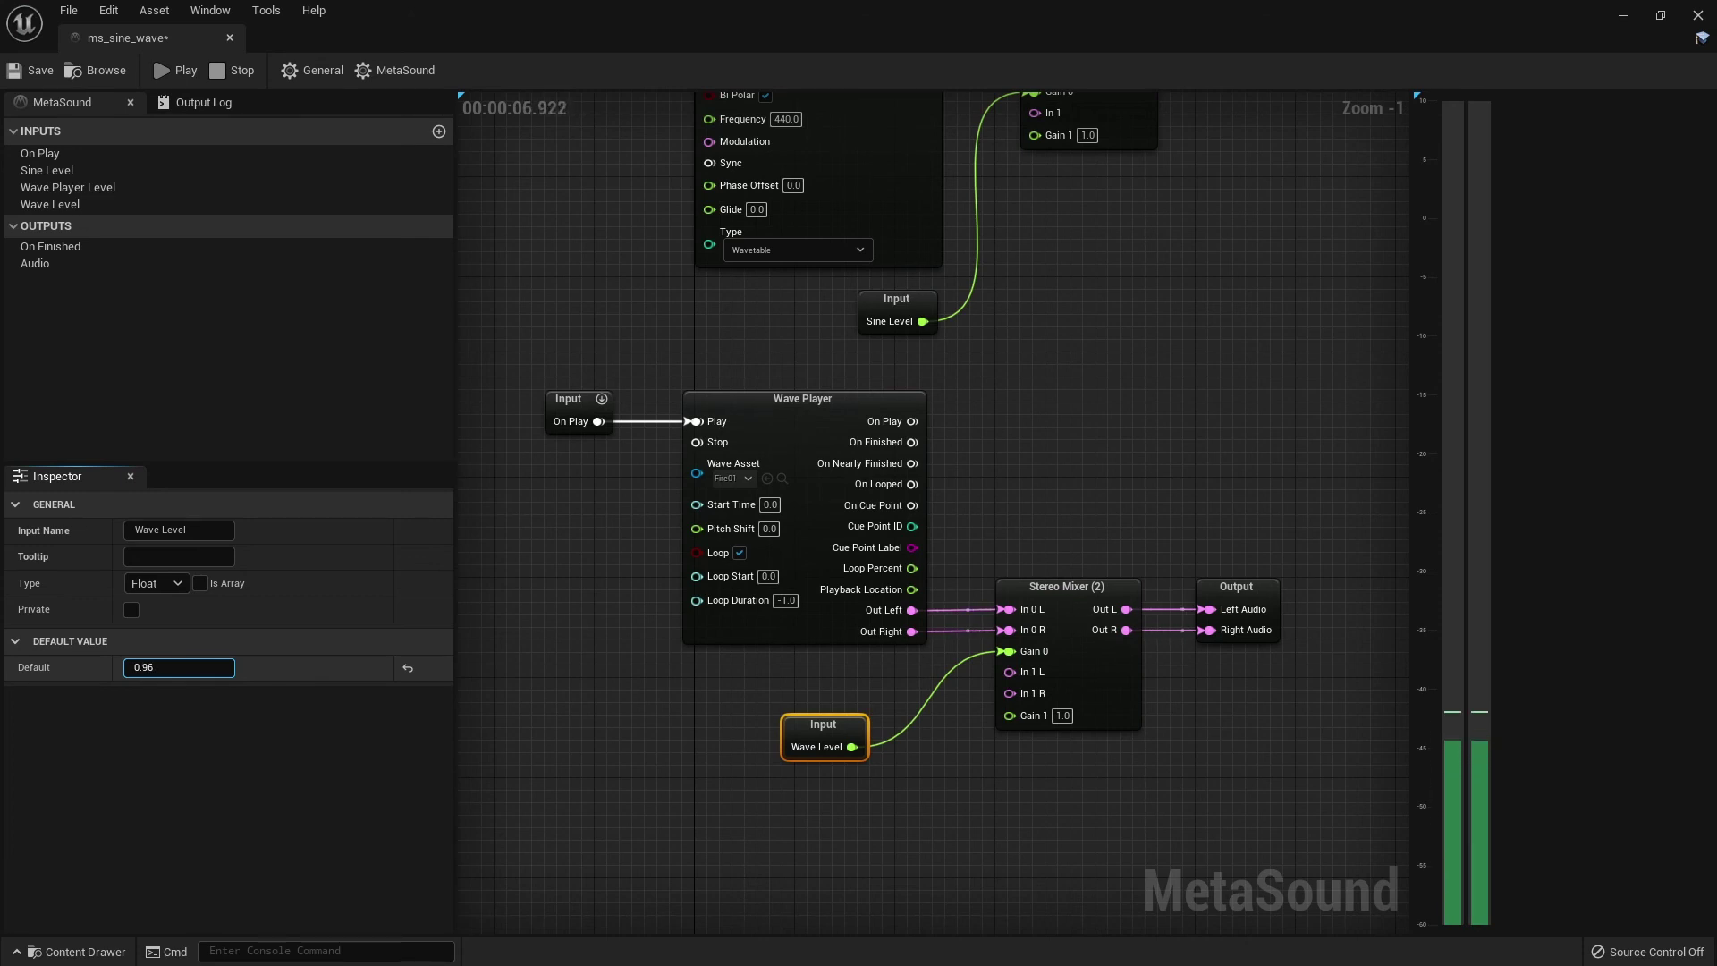
drag(259, 667, 157, 667)
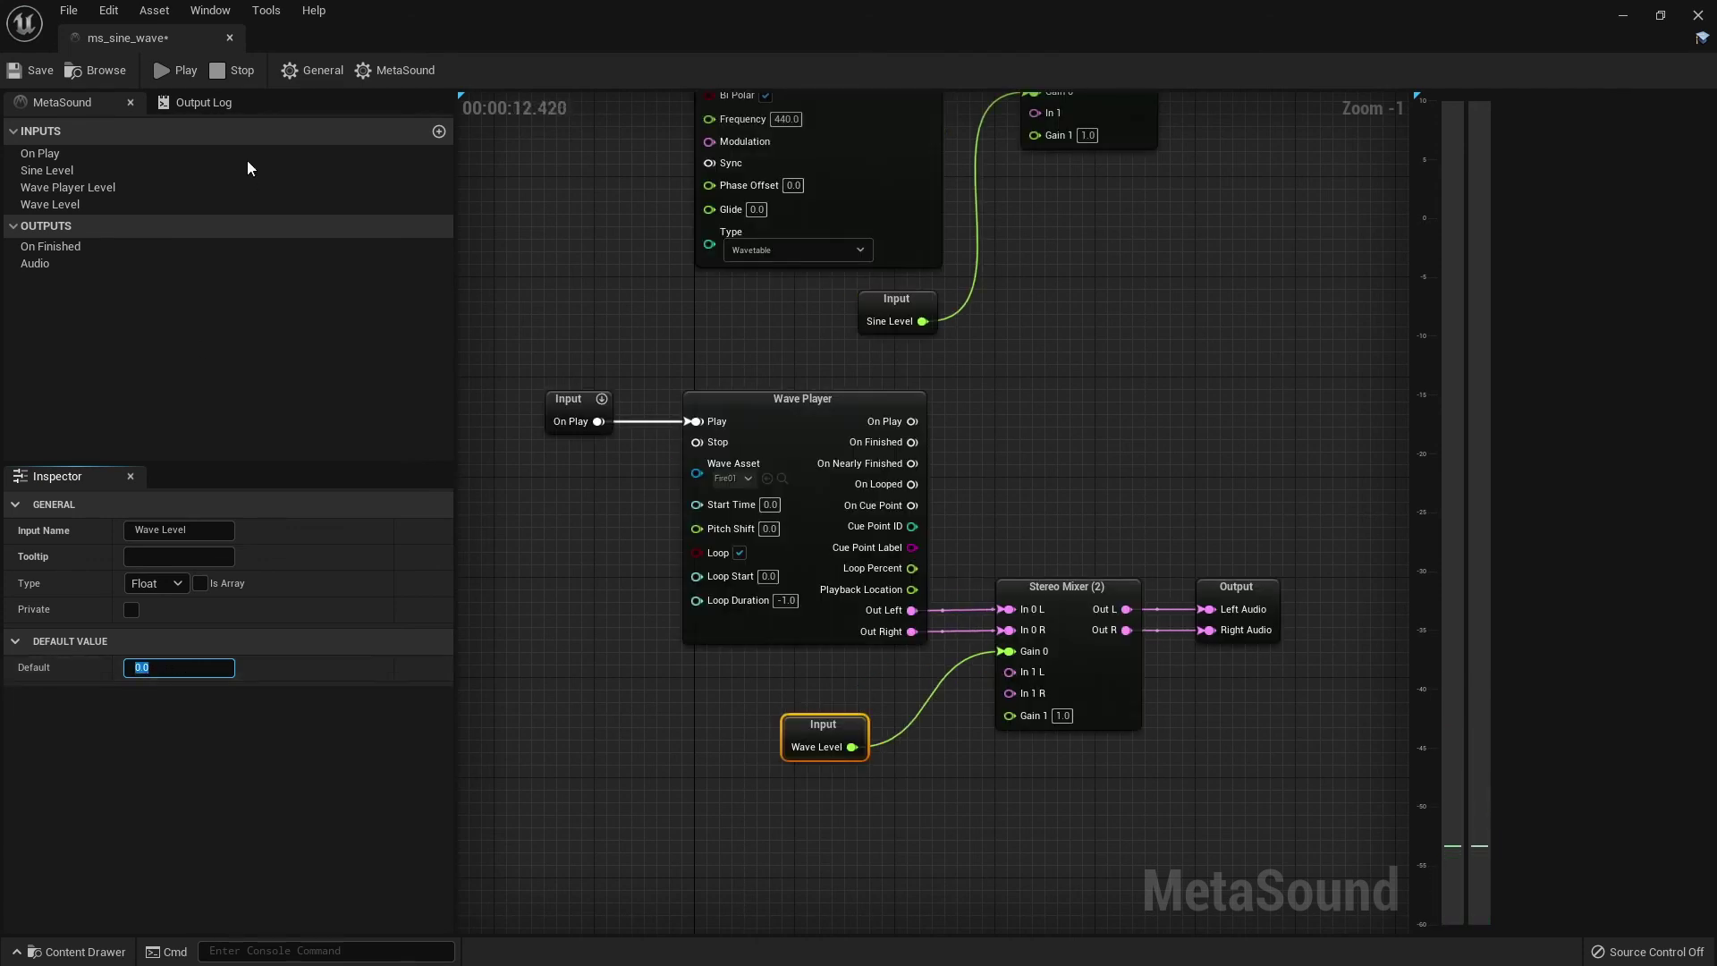
click(241, 70)
Step: Move the On Play input farther from the Wave Player and the Output node farther from the Stereo Mixer
right_drag(1023, 464, 1058, 451)
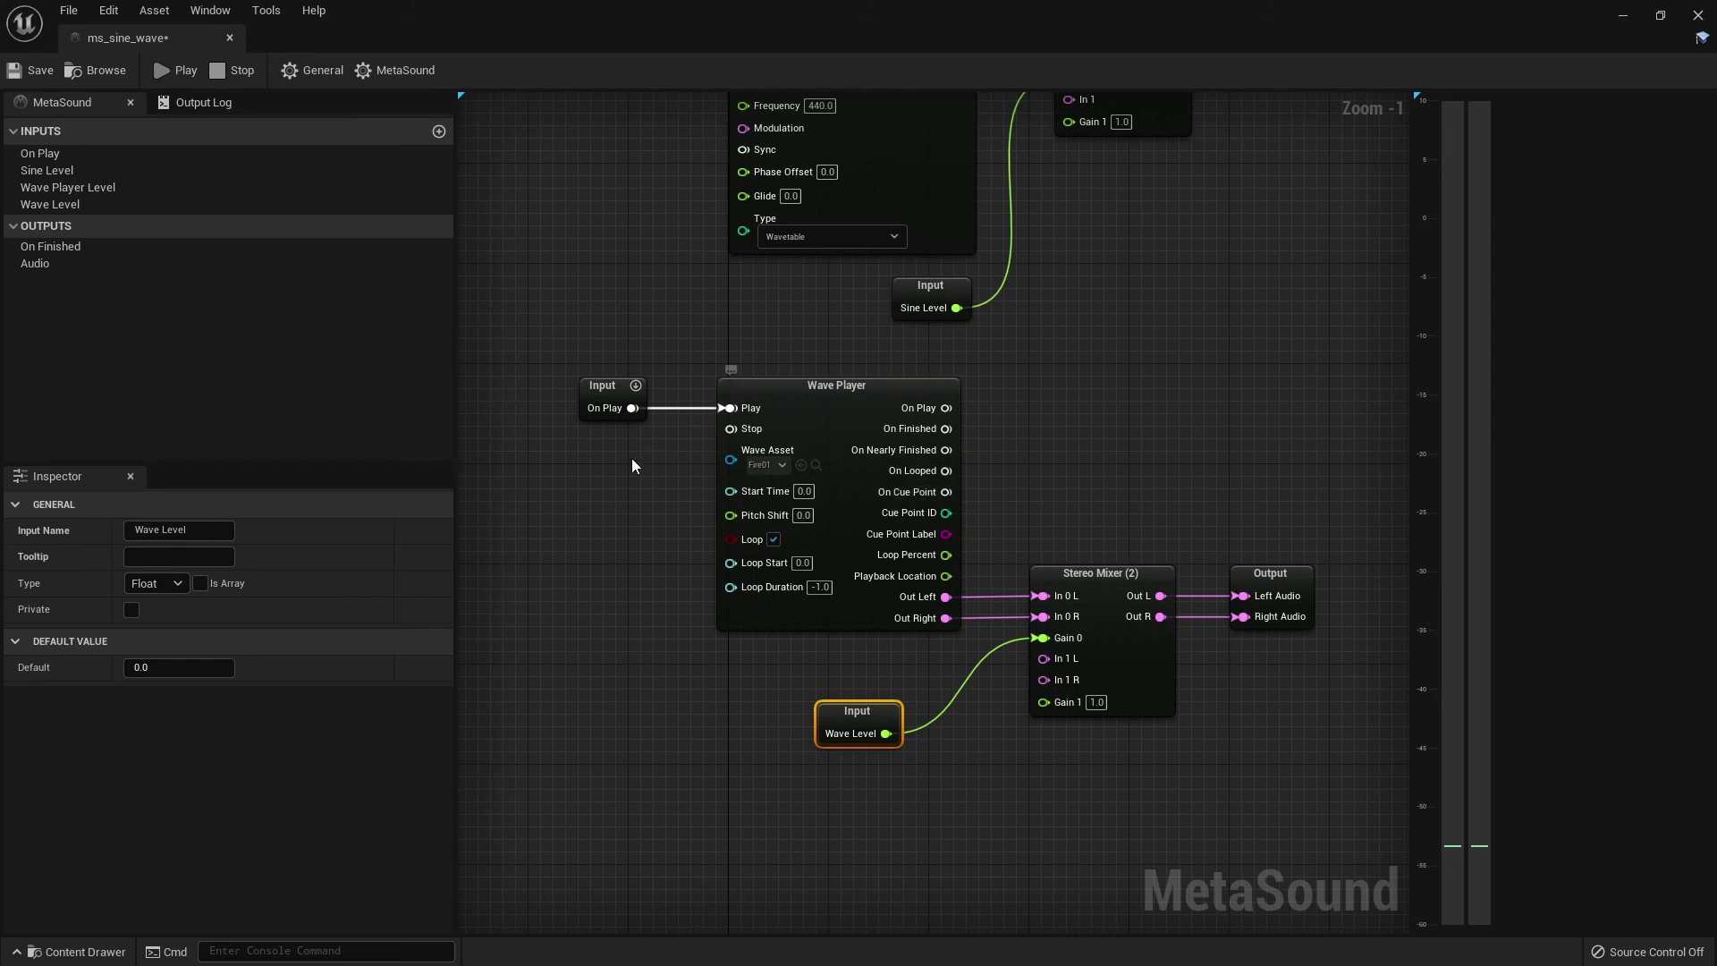
drag(619, 414, 566, 414)
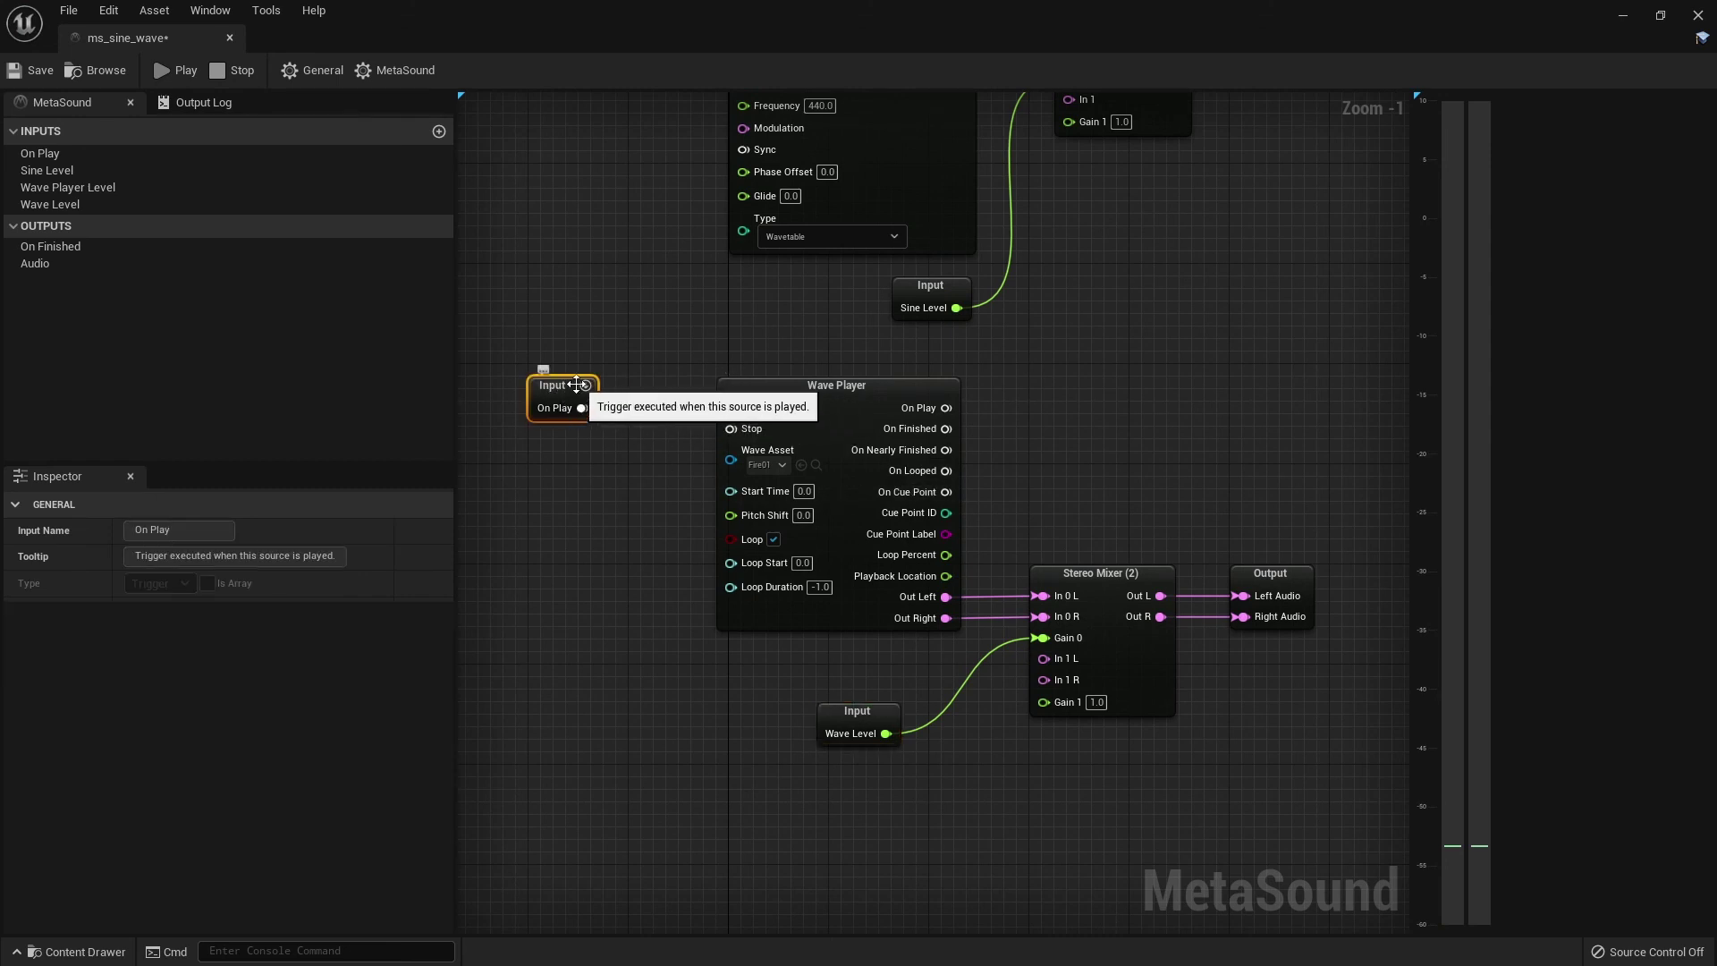
click(785, 393)
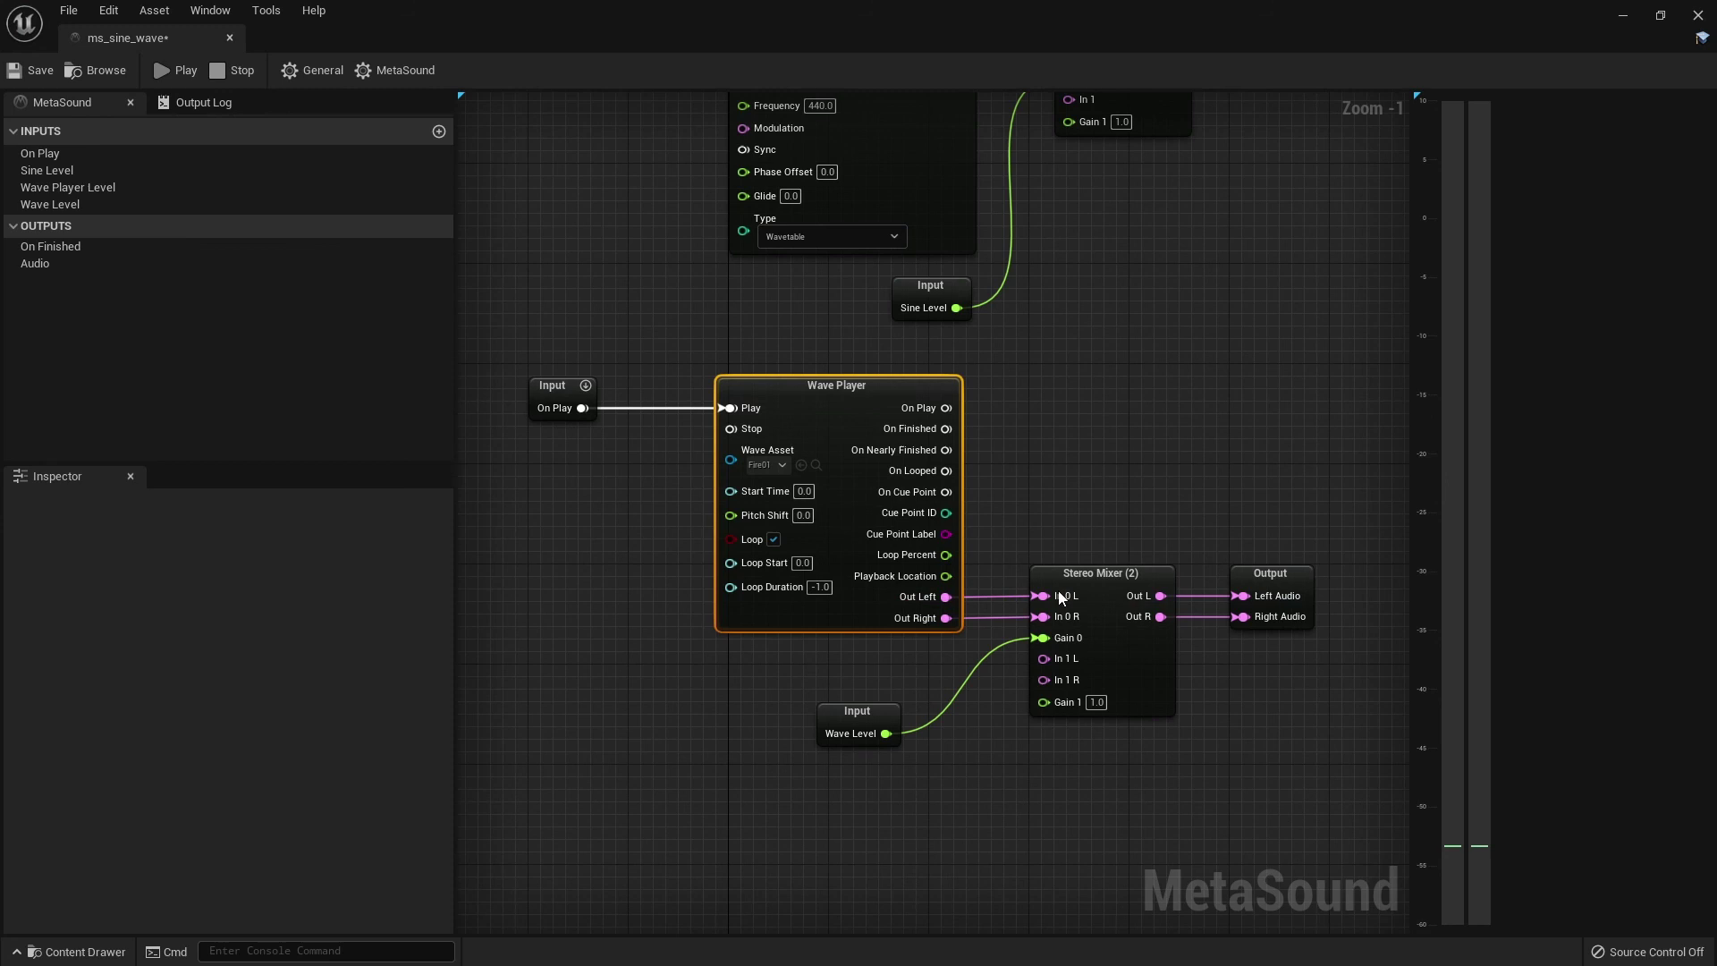
click(858, 719)
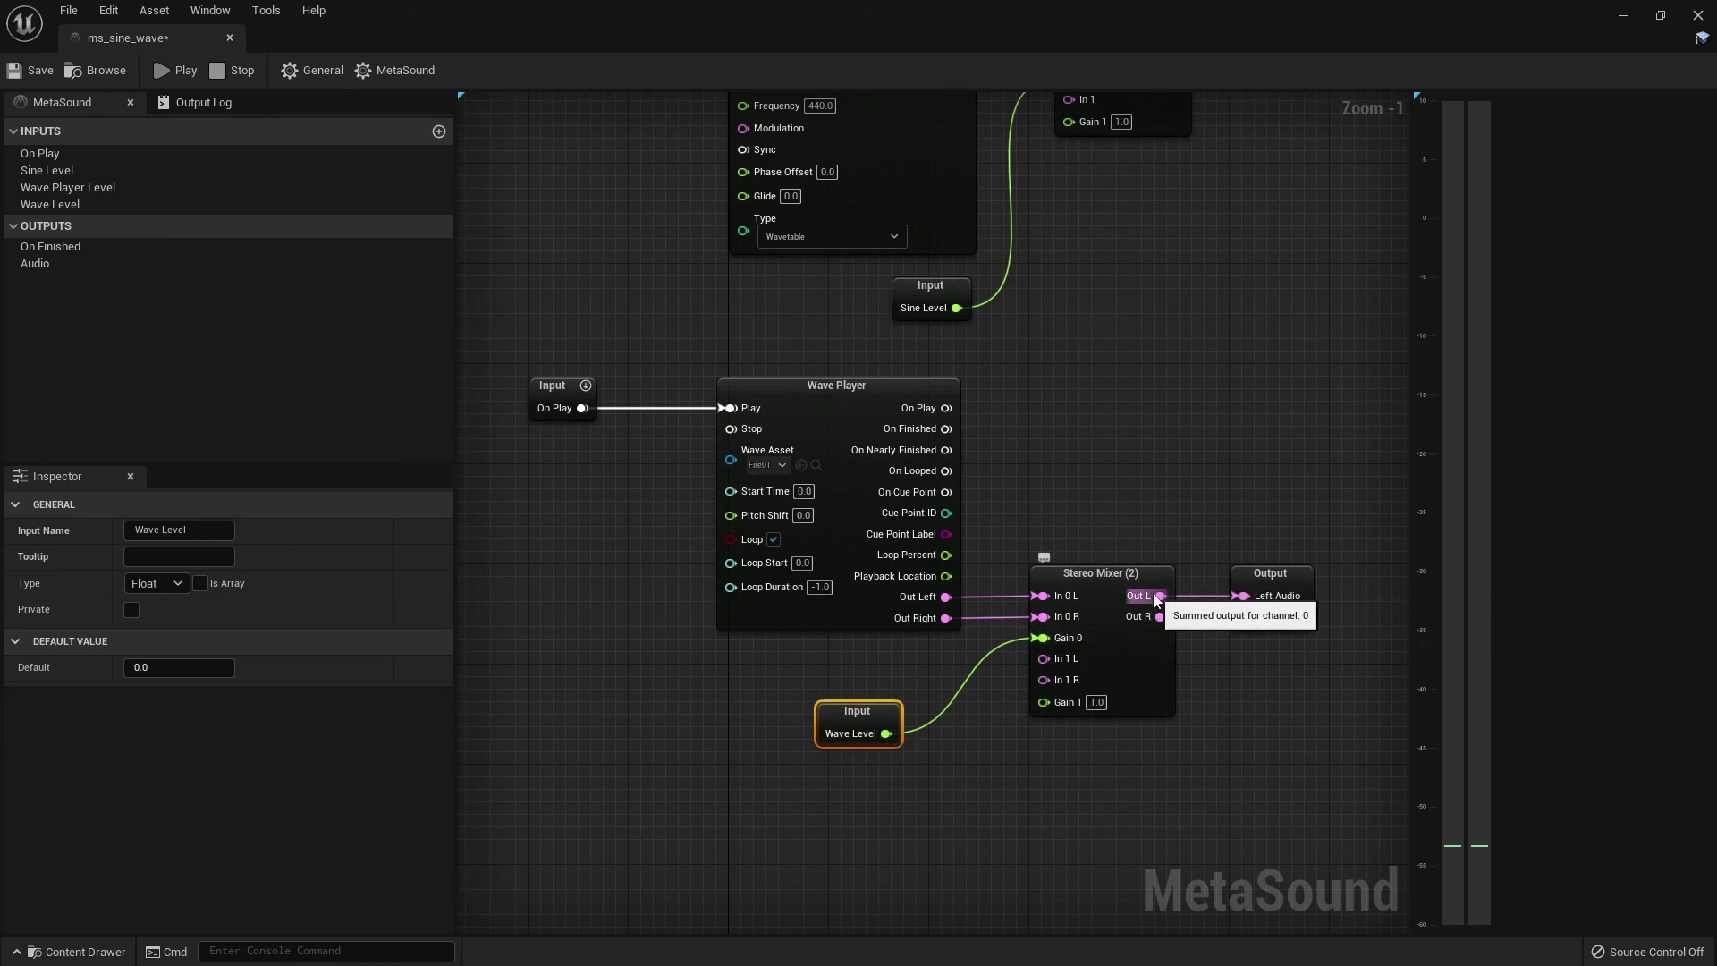
drag(1263, 573, 1299, 573)
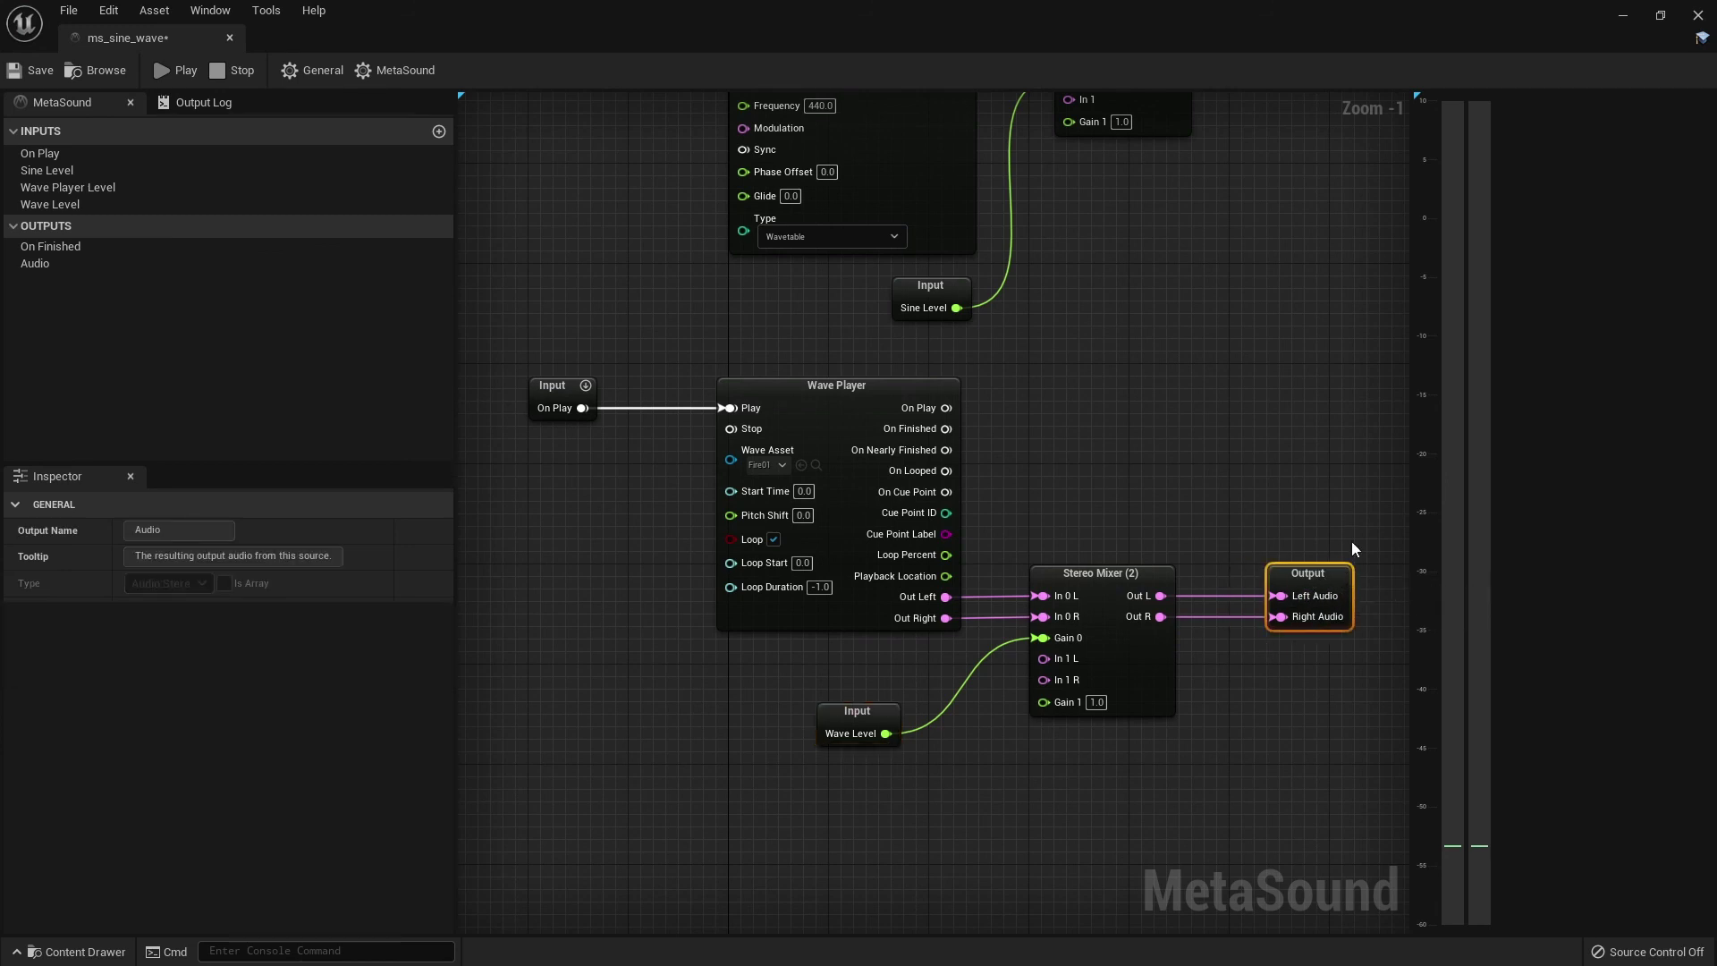
right_drag(1350, 540, 1255, 556)
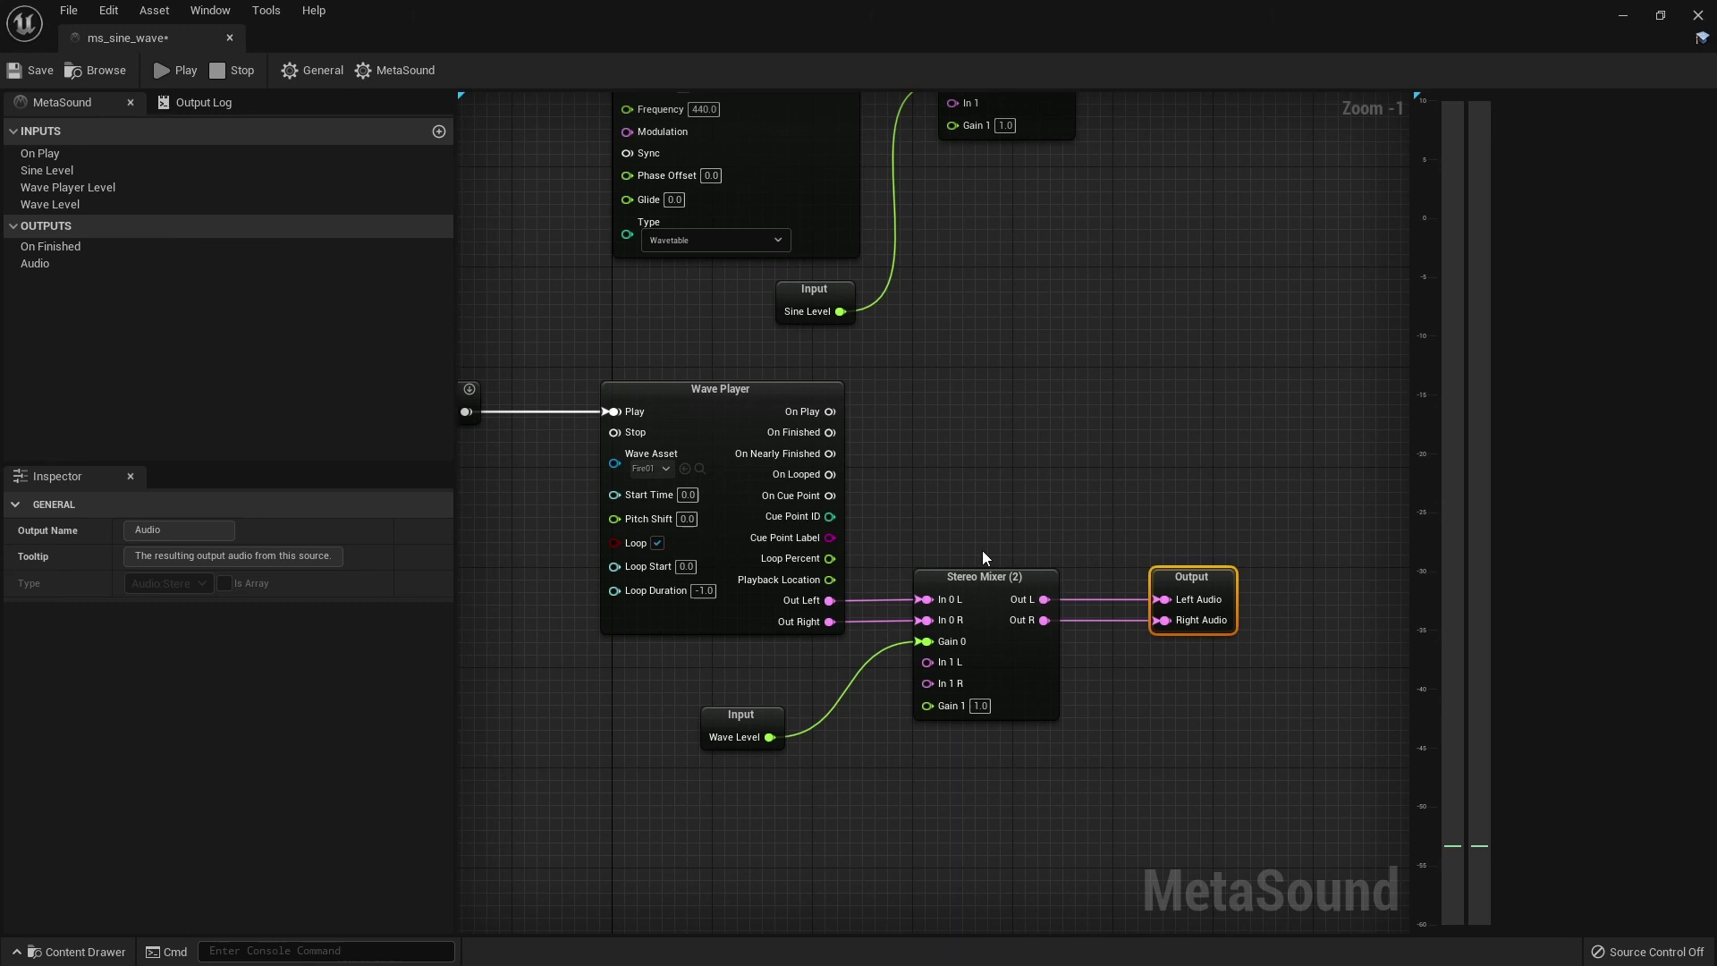
scroll(1012, 482, down, 1)
right_drag(1012, 483, 1086, 508)
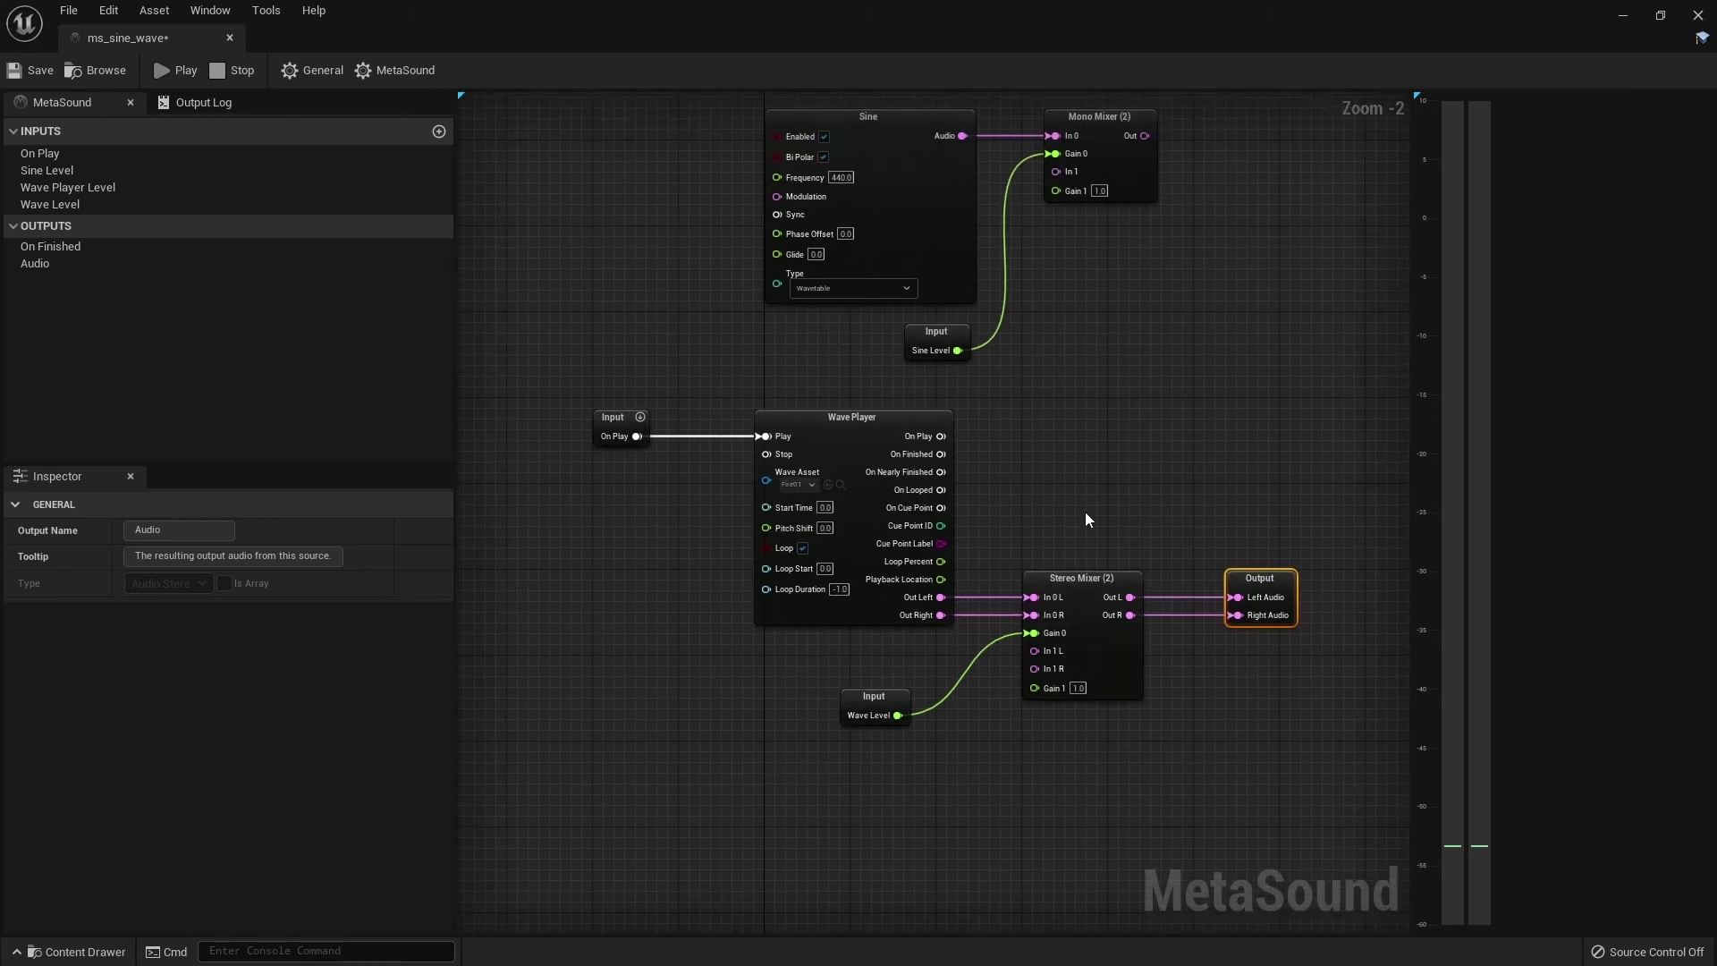